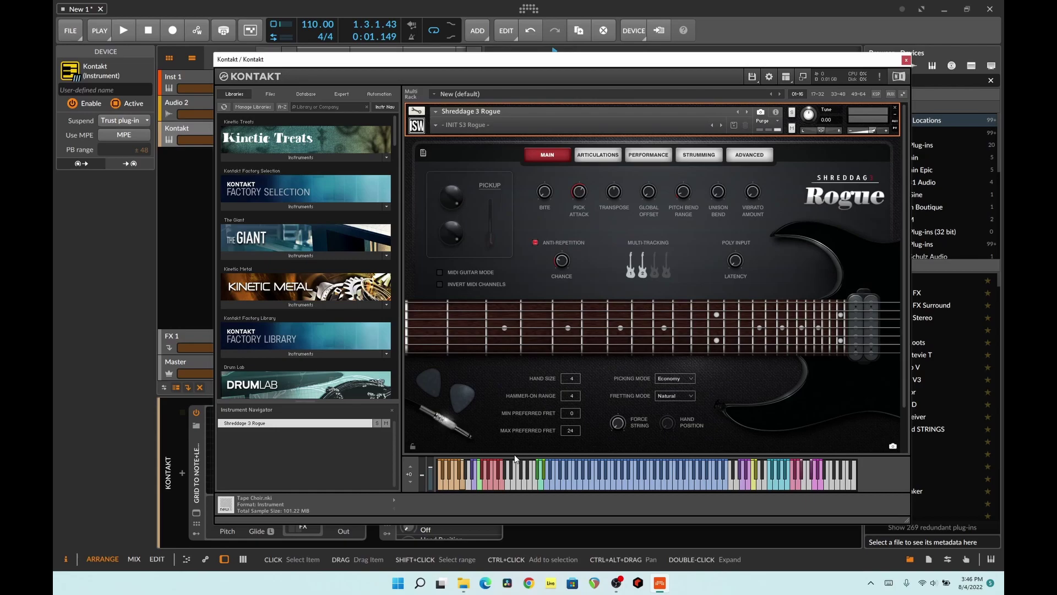
Move the Kontakt window aside, show the on-screen keyboard and play a test note.
{"action": "left_click_drag", "start_coordinate": [503, 61], "coordinate": [624, 72]}
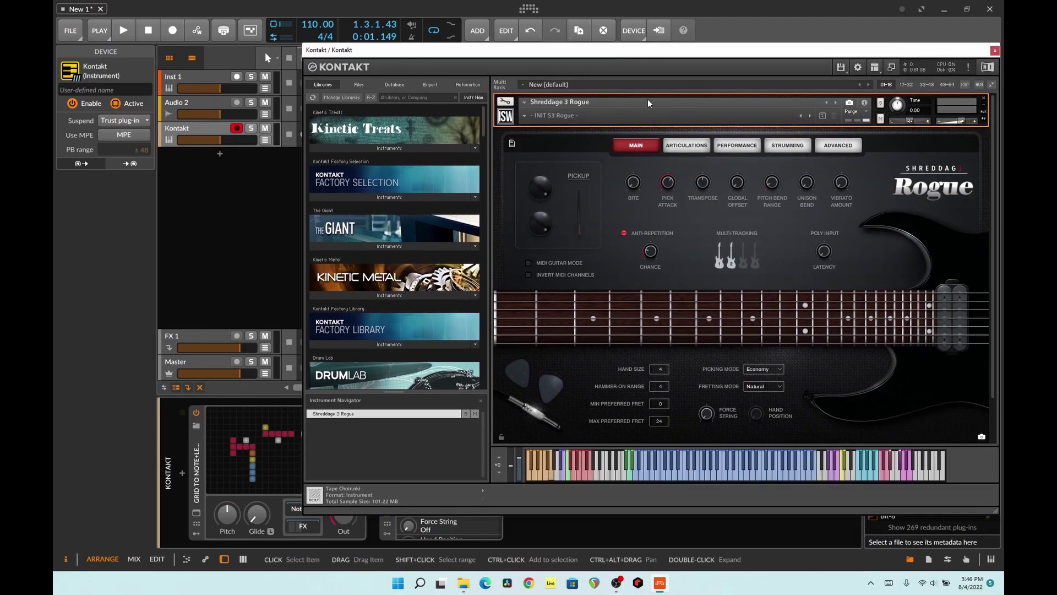
{"action": "left_click", "coordinate": [991, 559]}
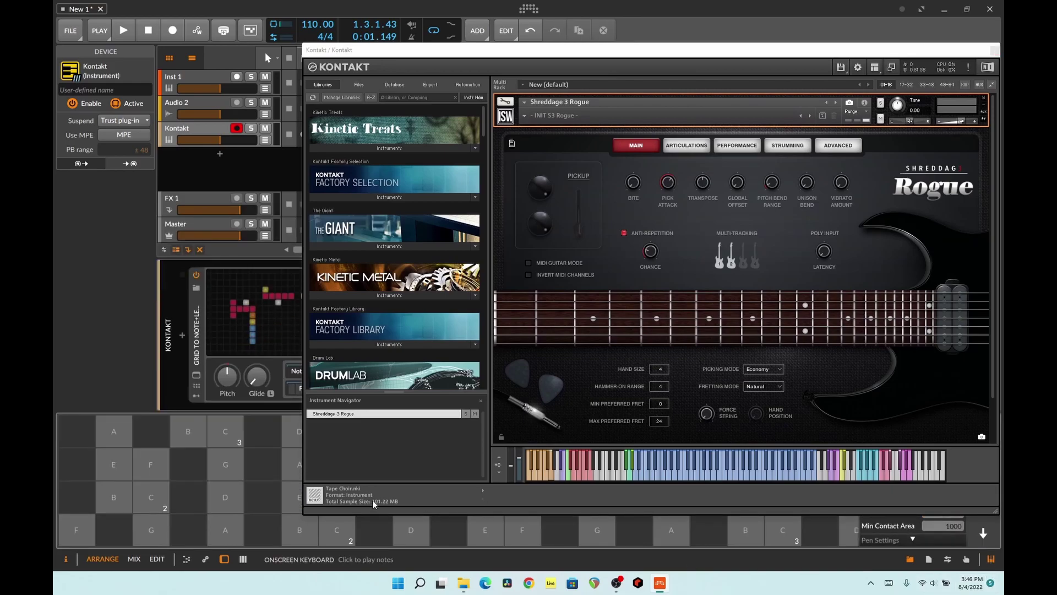
{"action": "left_click", "coordinate": [151, 464]}
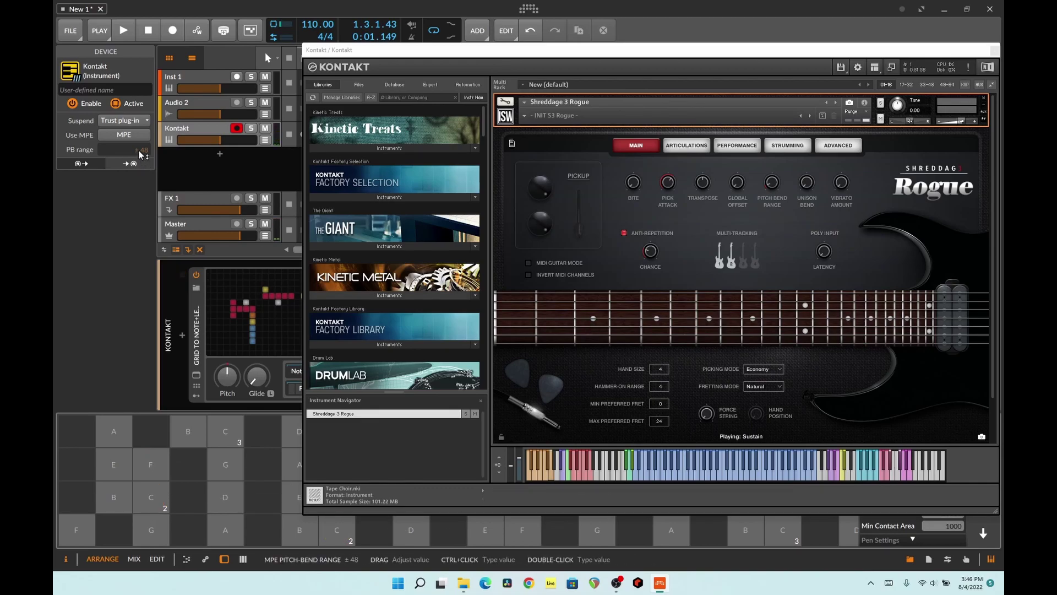
Try MPE mode on the Kontakt device and switch it back off.
{"action": "left_click", "coordinate": [124, 135]}
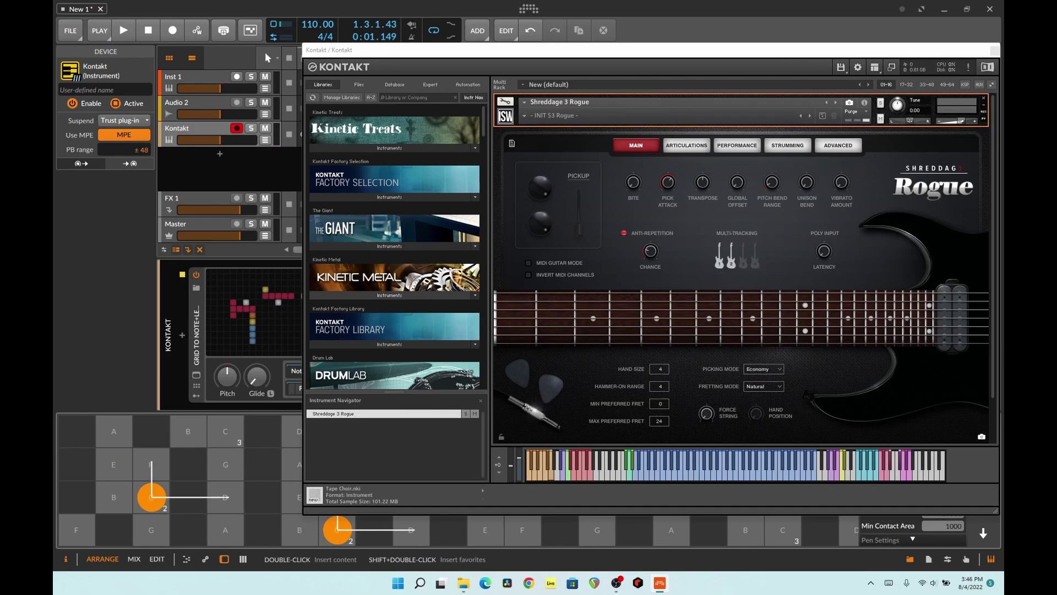
{"action": "left_click", "coordinate": [126, 133]}
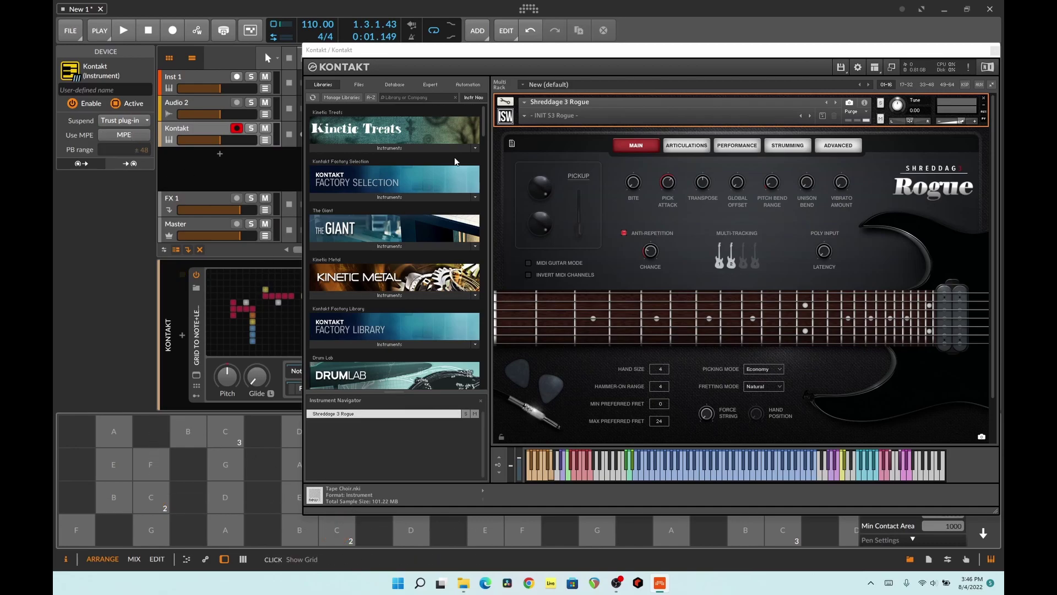
On the Kontakt track, enable conversion of pitch bend to expression with a range of -24 to 24.
{"action": "left_click", "coordinate": [605, 76]}
{"action": "left_click_drag", "start_coordinate": [466, 62], "coordinate": [749, 88]}
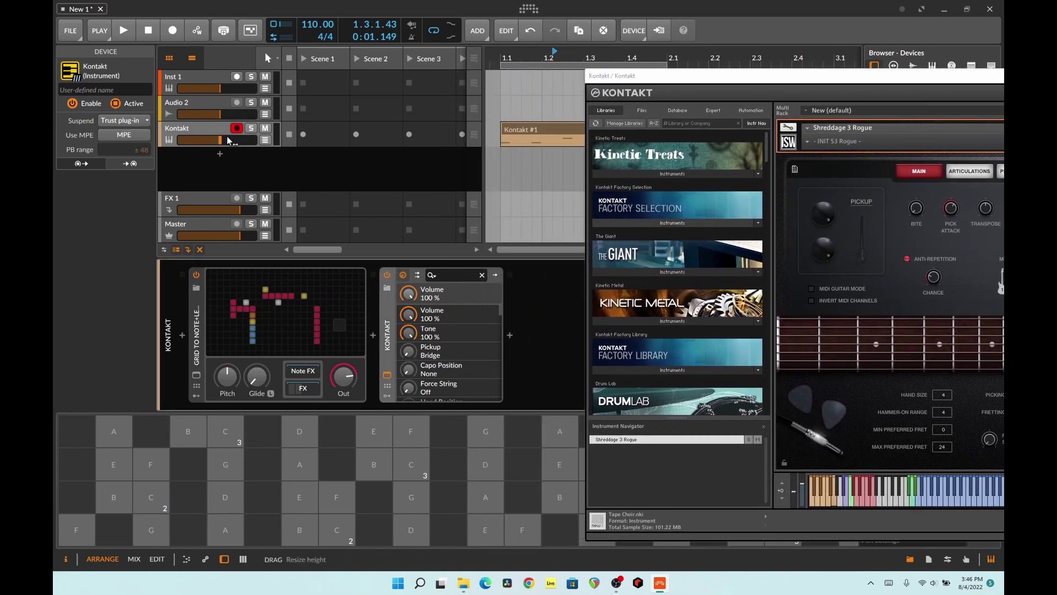
{"action": "left_click", "coordinate": [193, 134]}
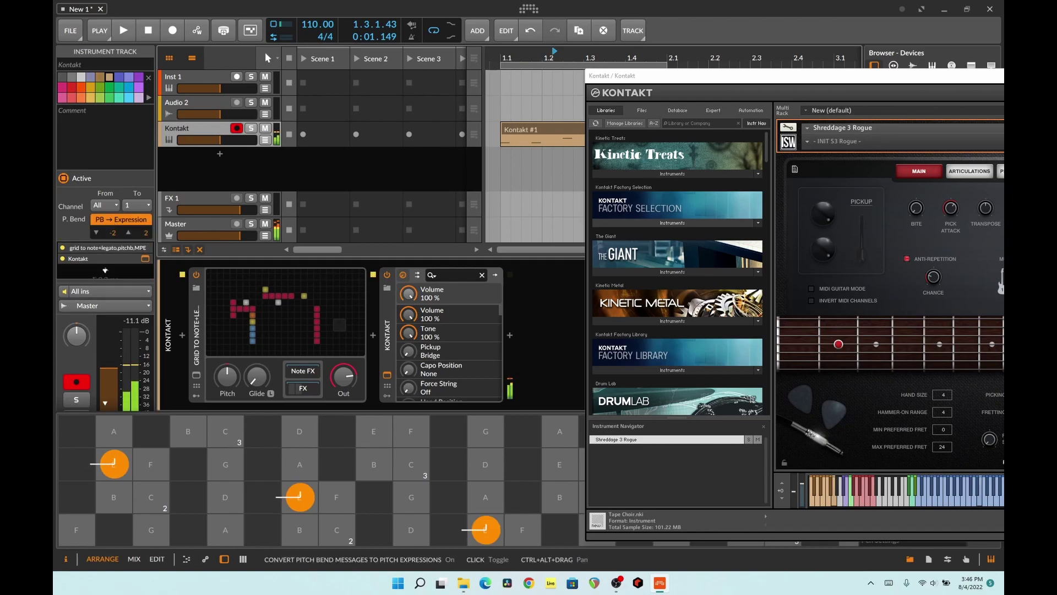
{"action": "left_click", "coordinate": [127, 223]}
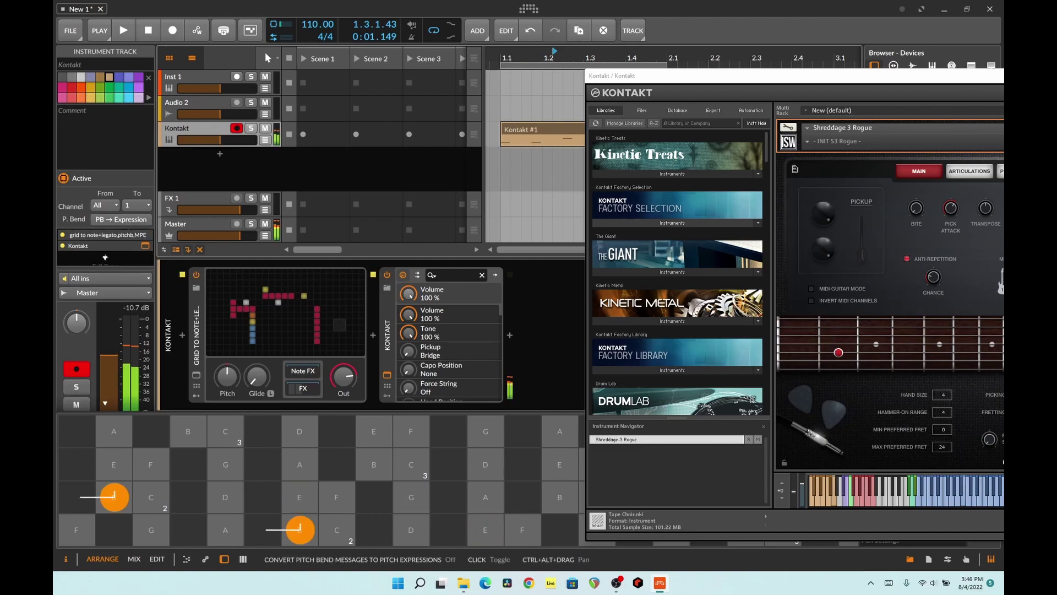
{"action": "left_click", "coordinate": [101, 220]}
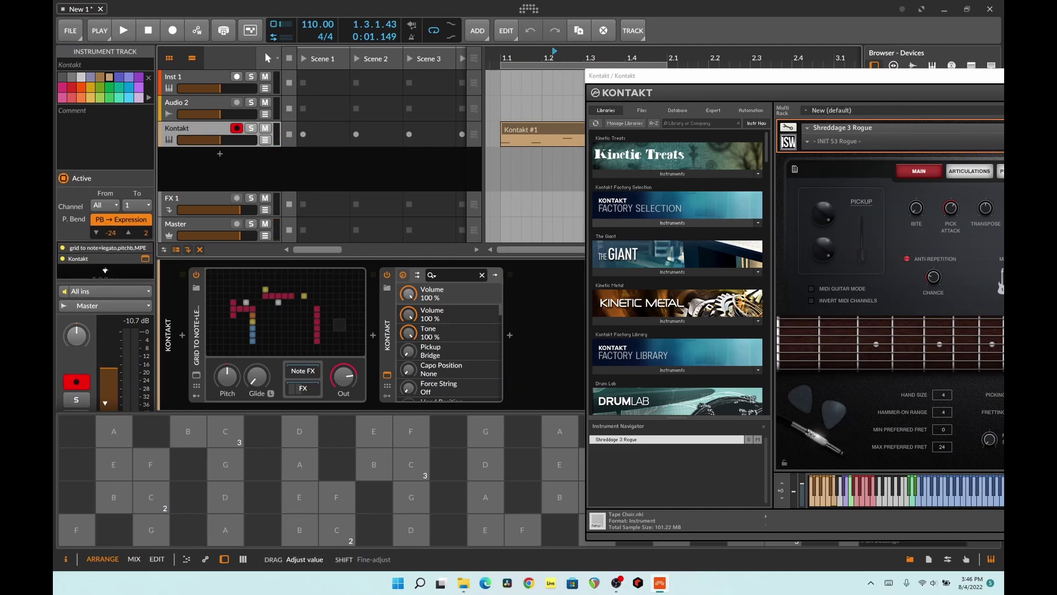
{"action": "left_click_drag", "start_coordinate": [143, 233], "coordinate": [144, 230]}
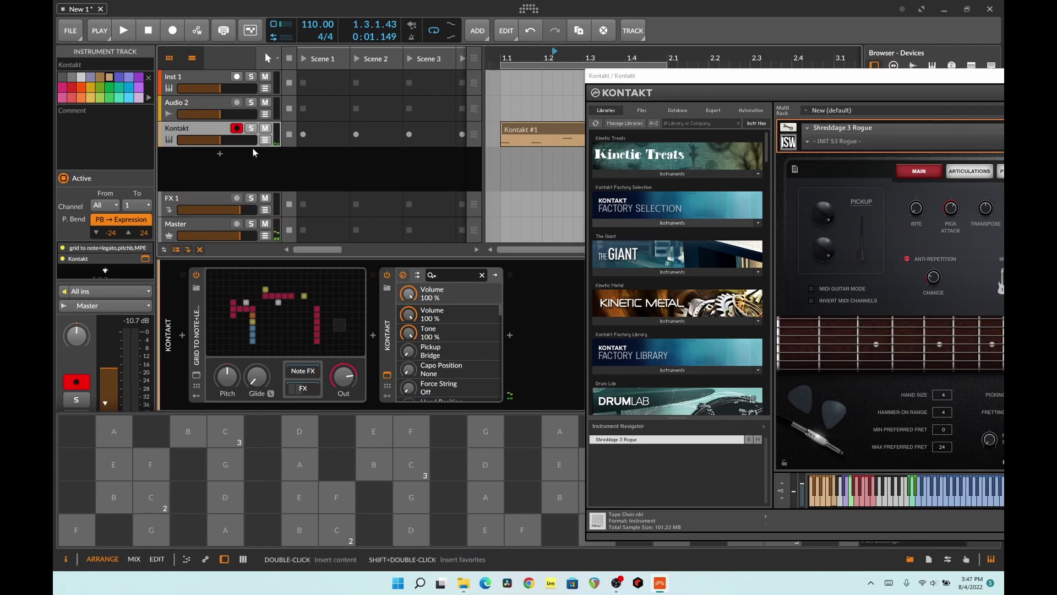
Play the Kontakt #1 clip while viewing the Shreddage 3 Rogue fretboard, stop playback and audition a single B note.
{"action": "left_click_drag", "start_coordinate": [710, 79], "coordinate": [280, 77]}
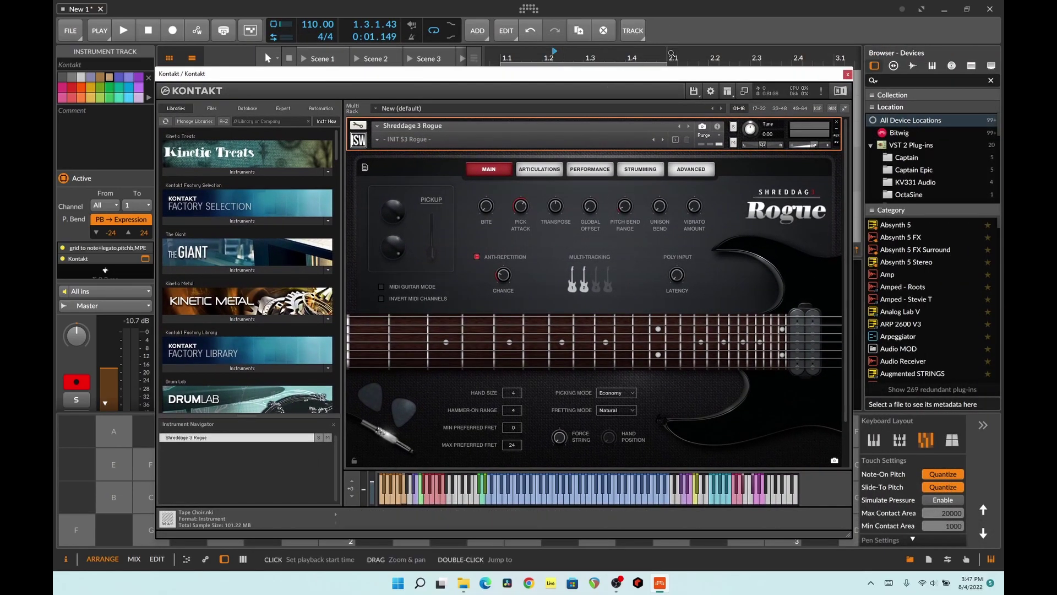
{"action": "left_click_drag", "start_coordinate": [671, 75], "coordinate": [667, 190]}
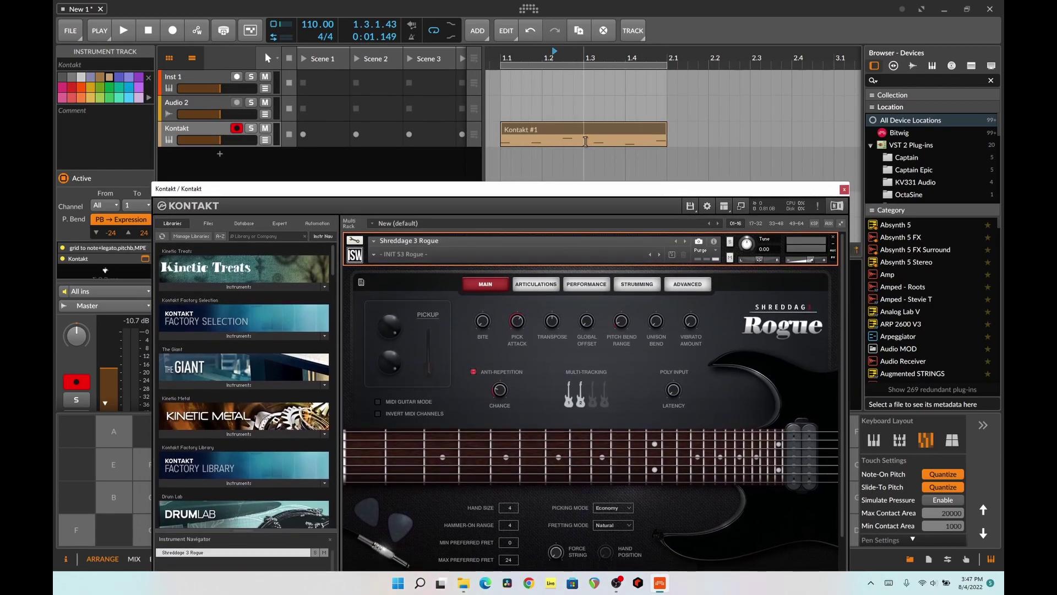
{"action": "key", "text": "space"}
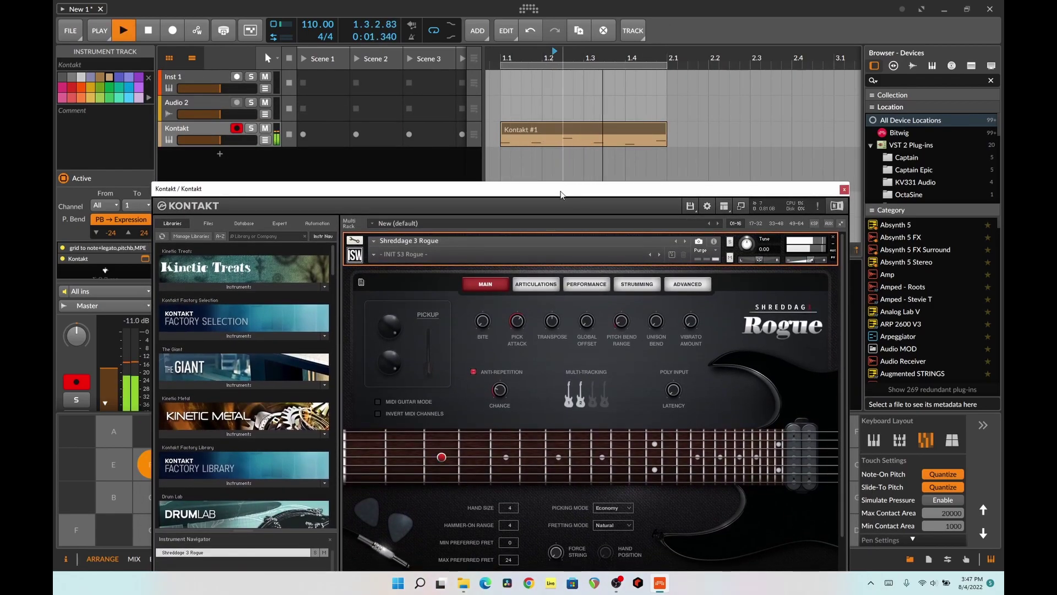
{"action": "left_click_drag", "start_coordinate": [560, 193], "coordinate": [595, 35]}
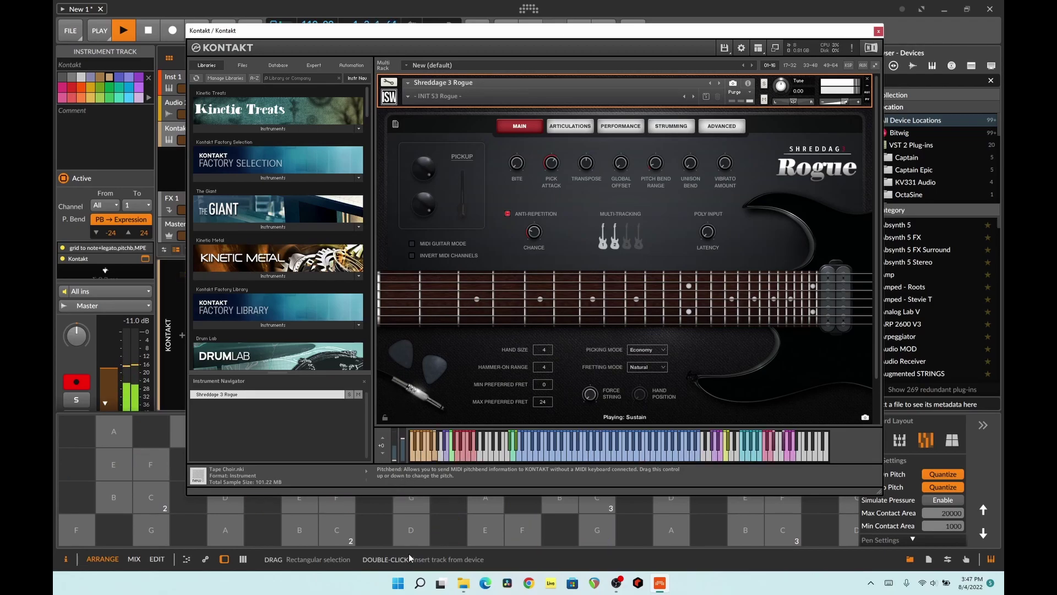
{"action": "key", "text": "space"}
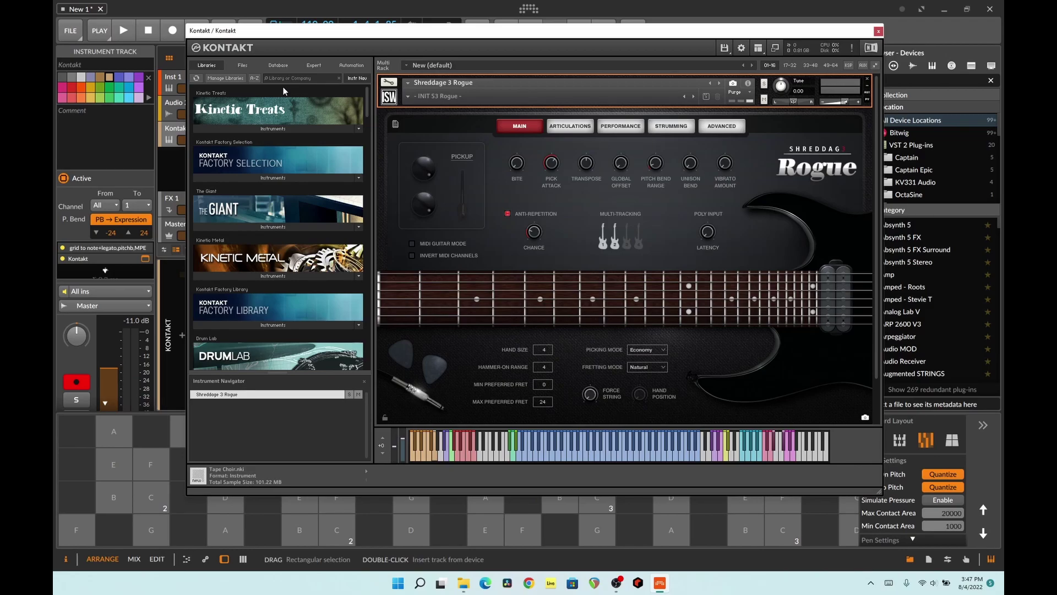
{"action": "left_click", "coordinate": [151, 496]}
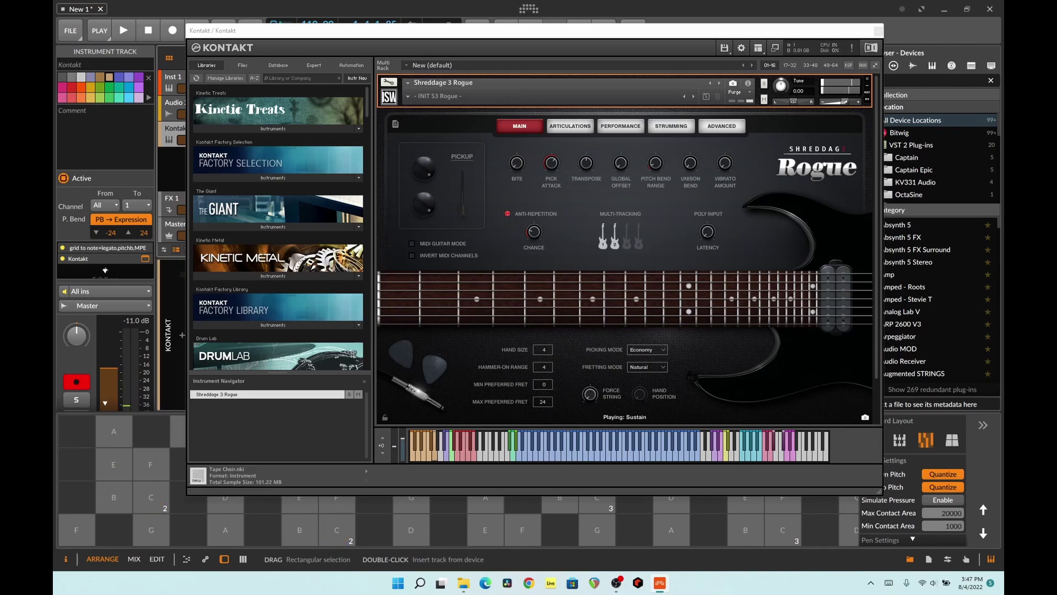
Close the Kontakt window and inspect the mapping of the pitch bend output in the grid2note_w_pitchbend_legato_and_MPE patch.
{"action": "left_click", "coordinate": [879, 31]}
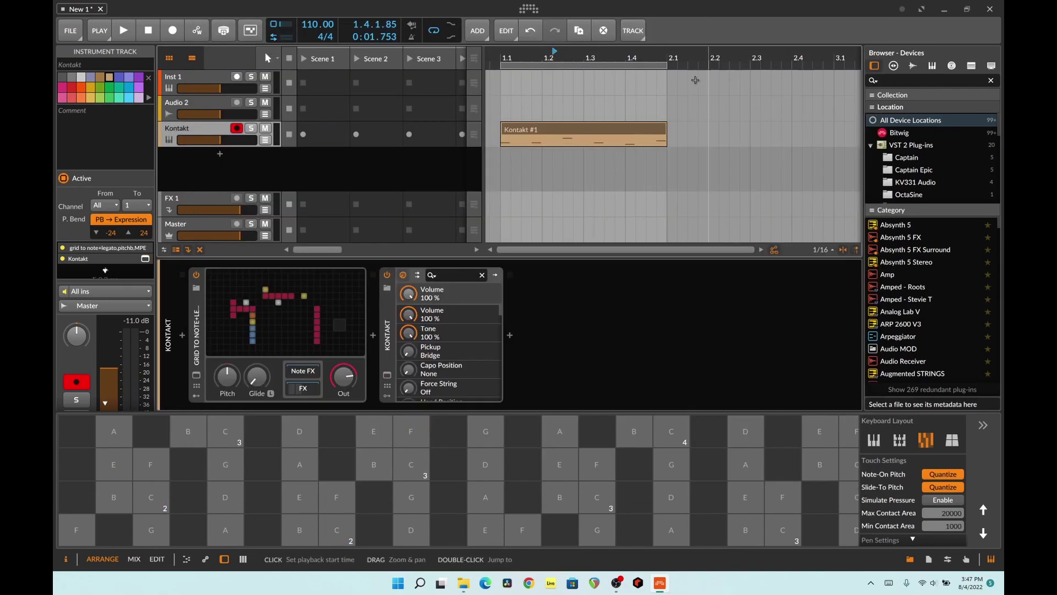
{"action": "left_click", "coordinate": [285, 338]}
{"action": "scroll", "coordinate": [462, 242], "scroll_direction": "up", "scroll_amount": 2}
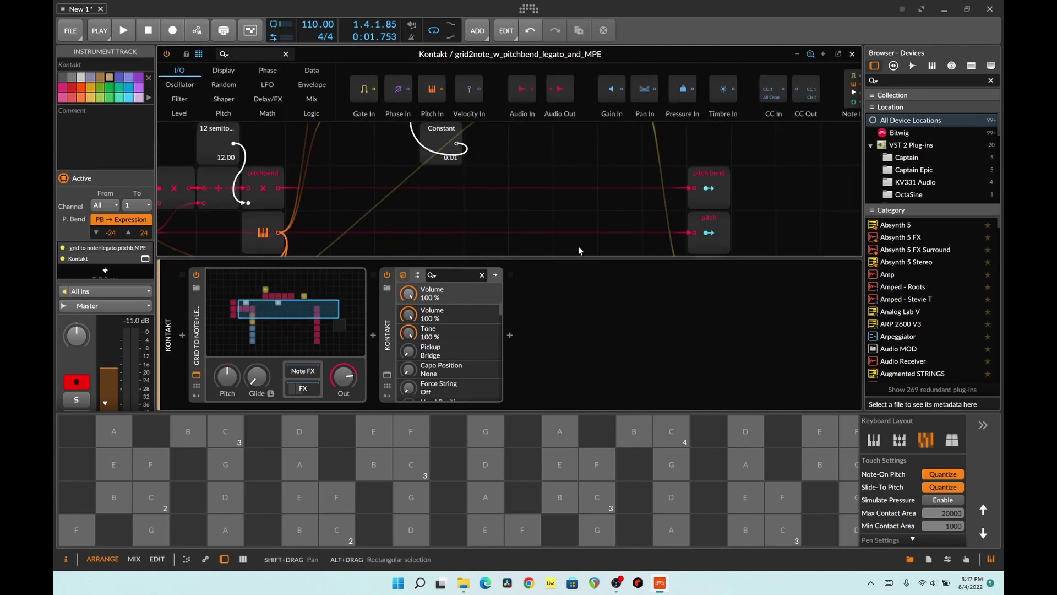
{"action": "double_click", "coordinate": [584, 262]}
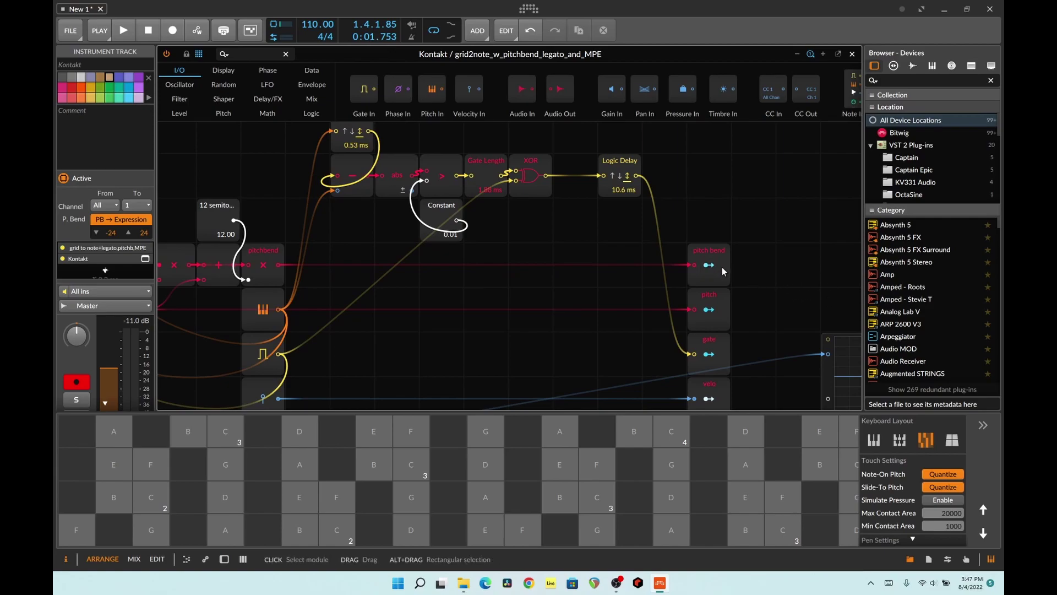
{"action": "left_click", "coordinate": [697, 274]}
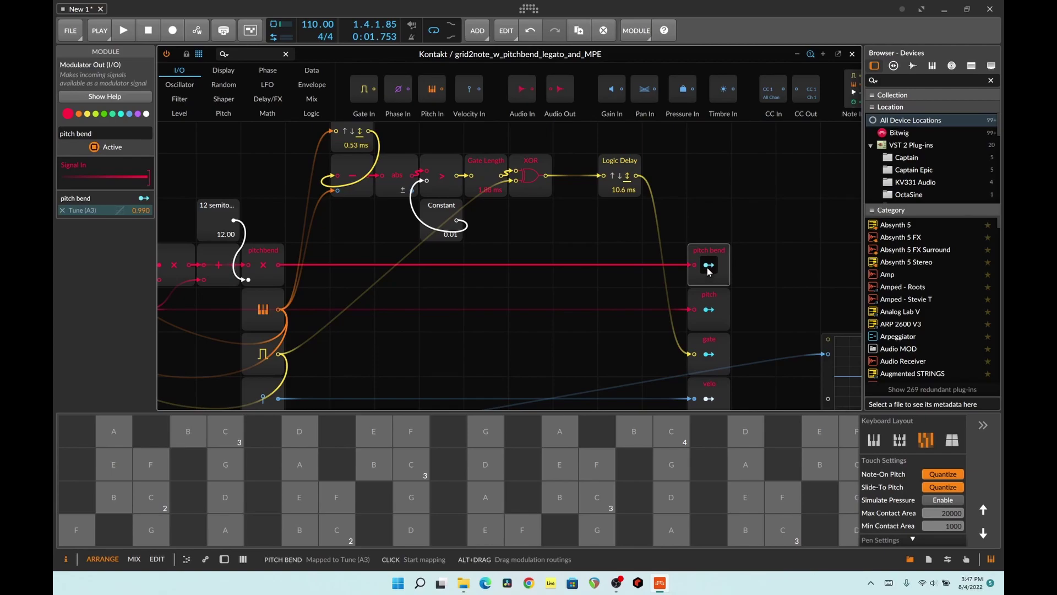
{"action": "left_click", "coordinate": [709, 265]}
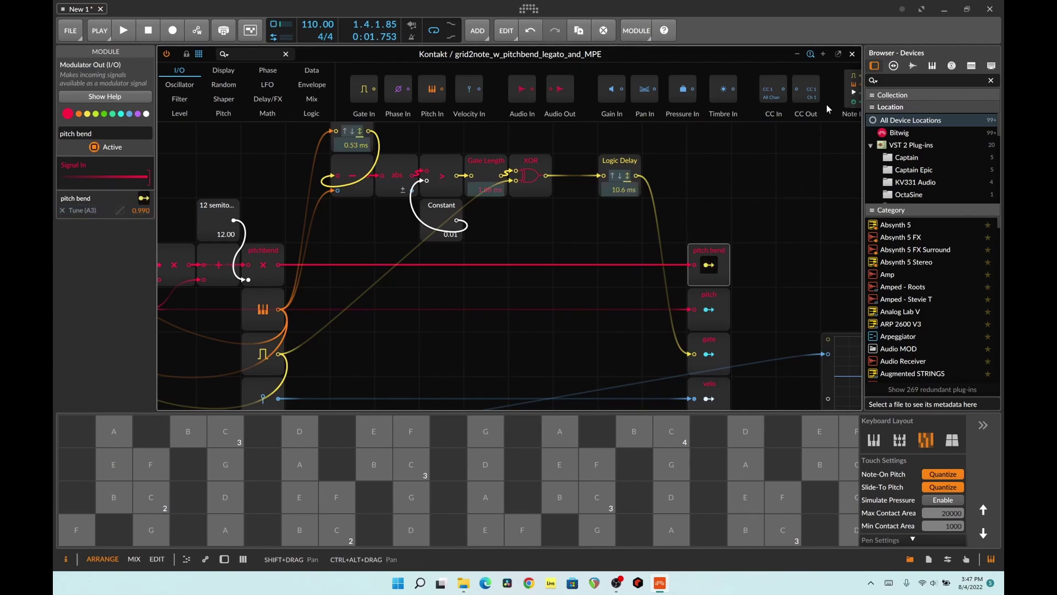
Return from the grid patch to the device chain and set Kontakt's volume to 90 %.
{"action": "left_click", "coordinate": [836, 53]}
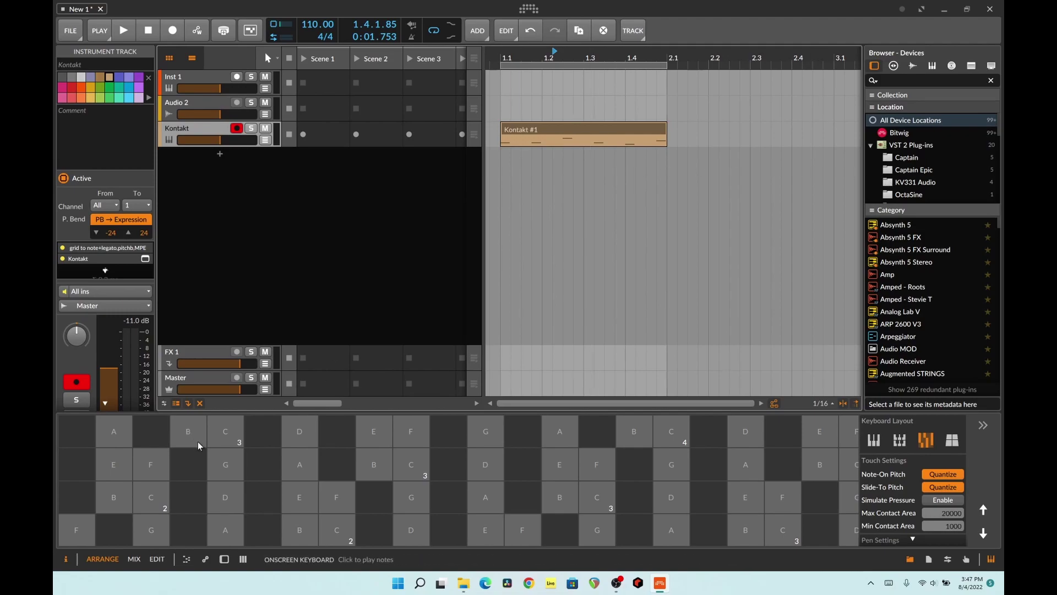
{"action": "left_click", "coordinate": [221, 559]}
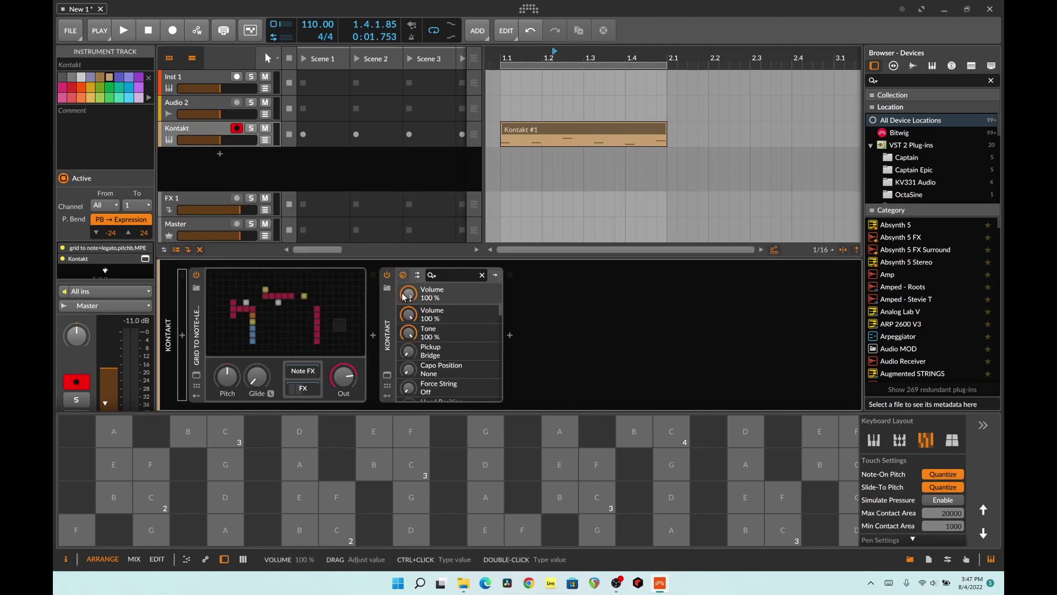
{"action": "left_click_drag", "start_coordinate": [408, 315], "coordinate": [408, 312]}
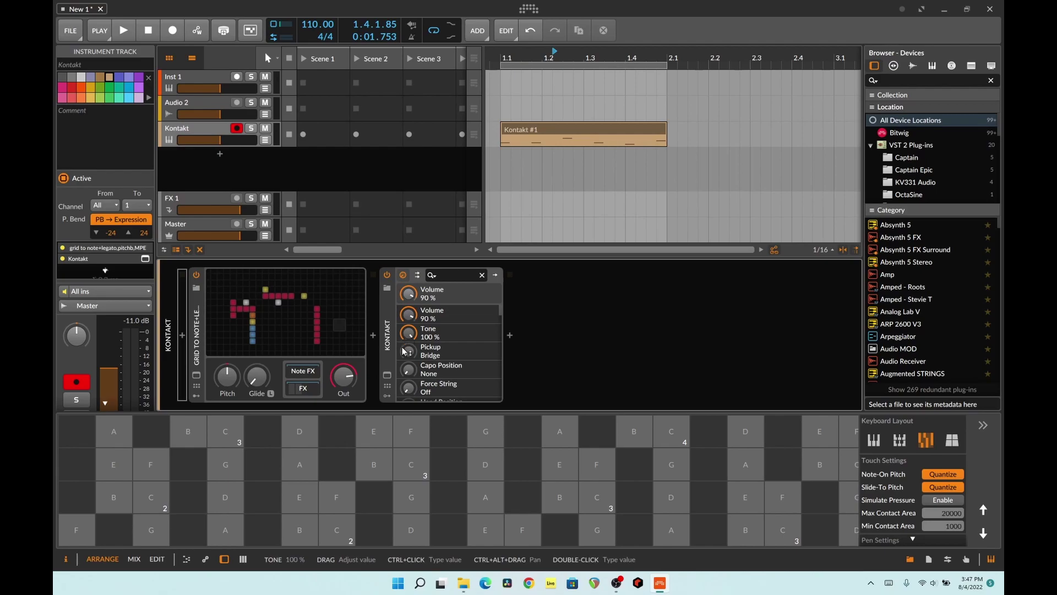
{"action": "scroll", "coordinate": [440, 340], "scroll_direction": "down", "scroll_amount": 5}
{"action": "scroll", "coordinate": [449, 348], "scroll_direction": "up", "scroll_amount": 5}
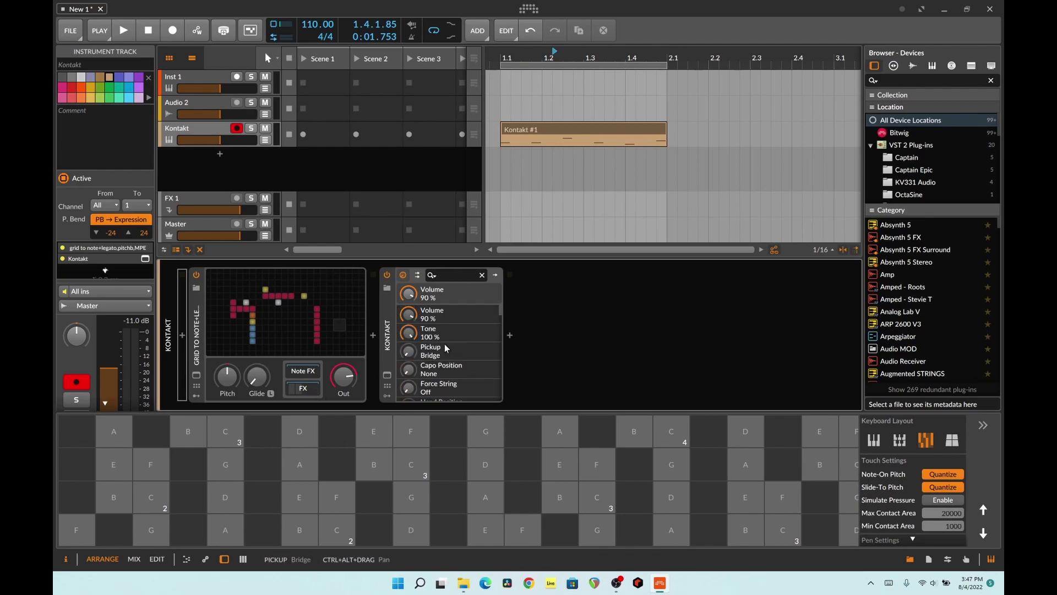
Reopen the grid patch at its pitch bend output, toggle its mapping mode and set Kontakt's volume to 94 %.
{"action": "left_click", "coordinate": [298, 340]}
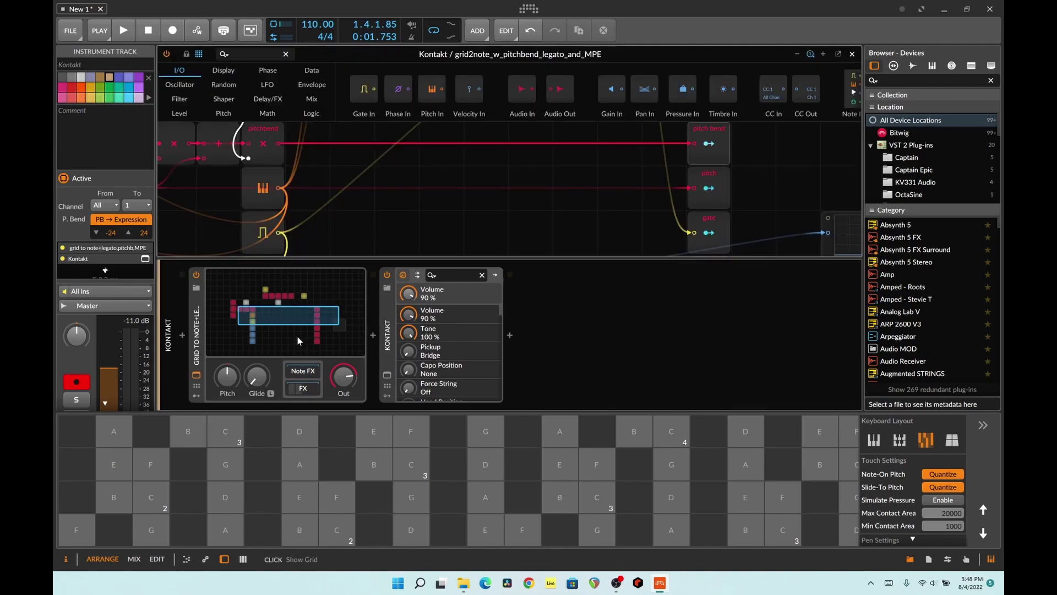
{"action": "left_click_drag", "start_coordinate": [299, 318], "coordinate": [311, 317]}
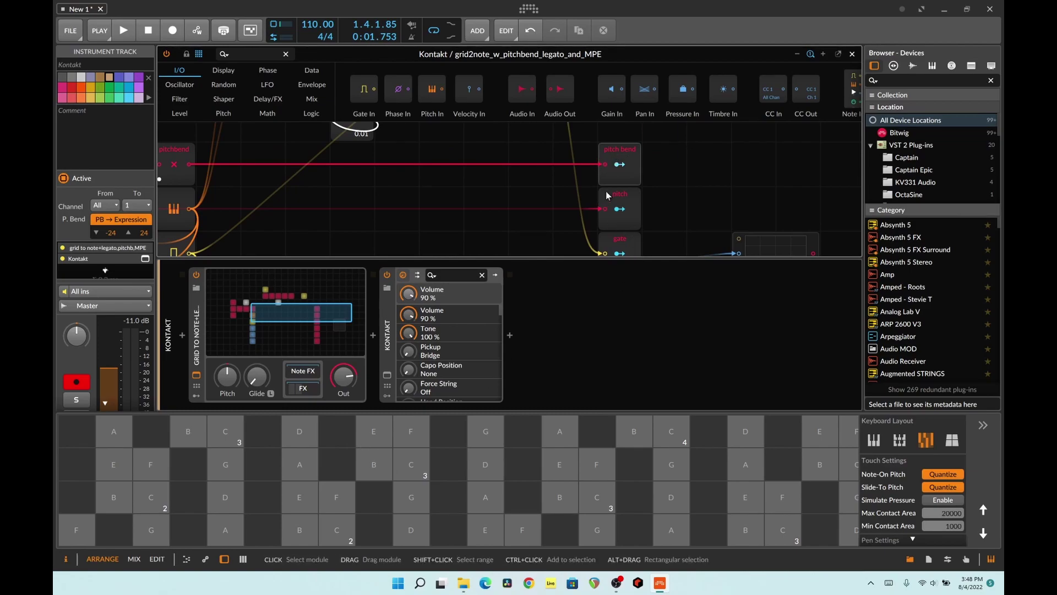
{"action": "left_click", "coordinate": [615, 164]}
{"action": "left_click", "coordinate": [615, 164]}
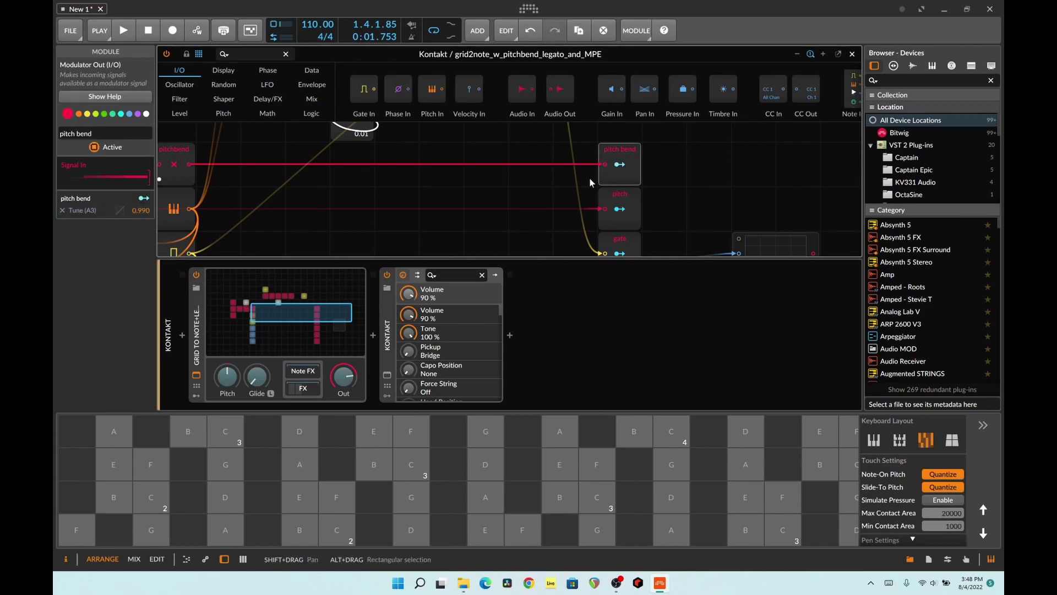
{"action": "left_click_drag", "start_coordinate": [408, 294], "coordinate": [408, 289]}
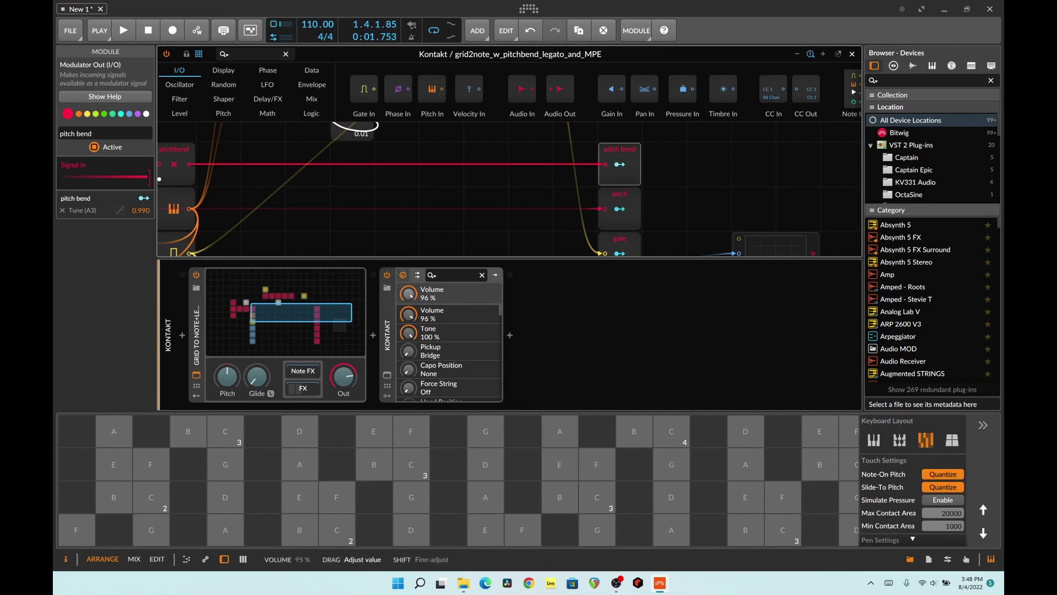
Move the Kontakt device into the grid device's FX chain, after the Channel Map.
{"action": "left_click", "coordinate": [376, 345]}
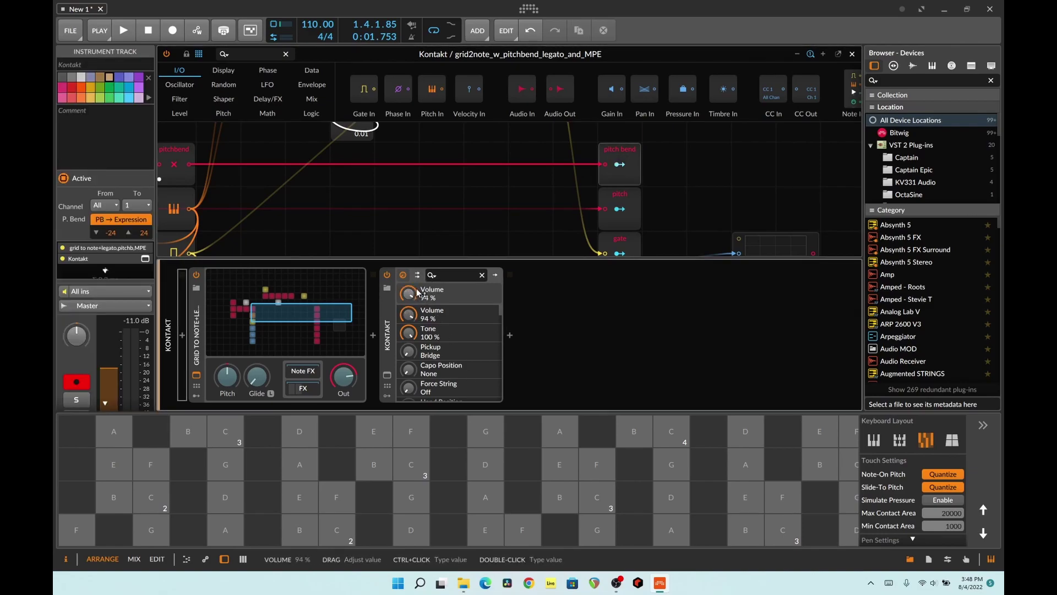
{"action": "left_click", "coordinate": [368, 339]}
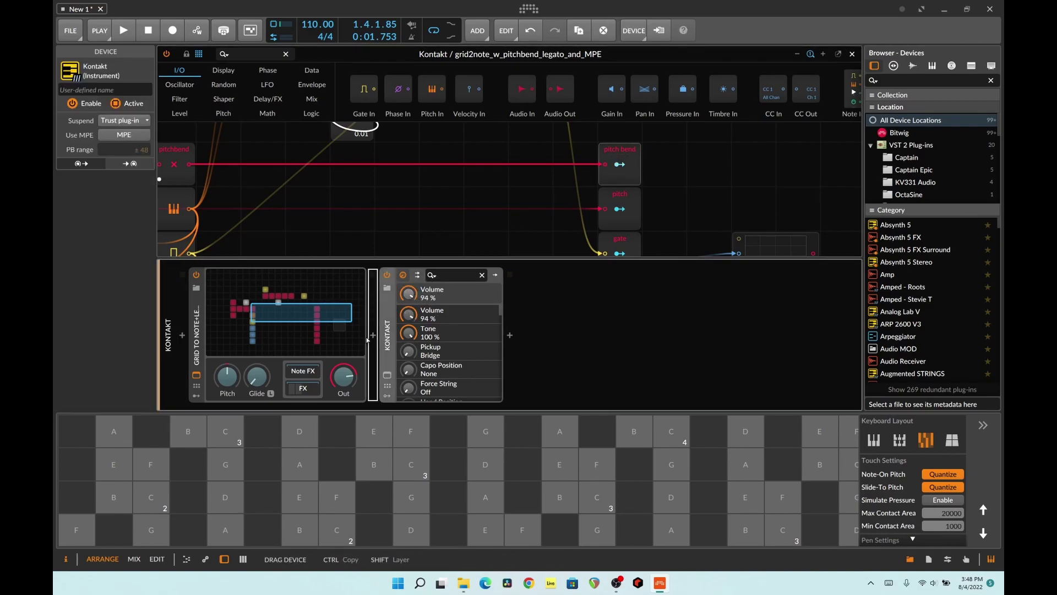
{"action": "left_click_drag", "start_coordinate": [357, 380], "coordinate": [302, 388]}
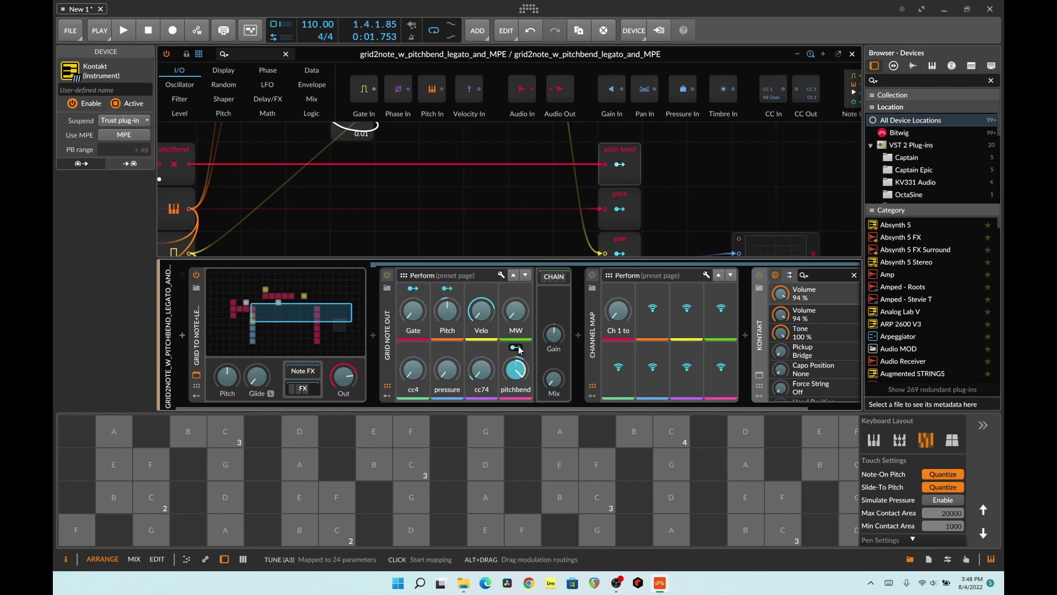
Set the nested Kontakt's volume to 74 % and map the grid's pitch bend output to modulate that volume.
{"action": "left_click_drag", "start_coordinate": [781, 294], "coordinate": [781, 312]}
{"action": "left_click_drag", "start_coordinate": [521, 368], "coordinate": [527, 355]}
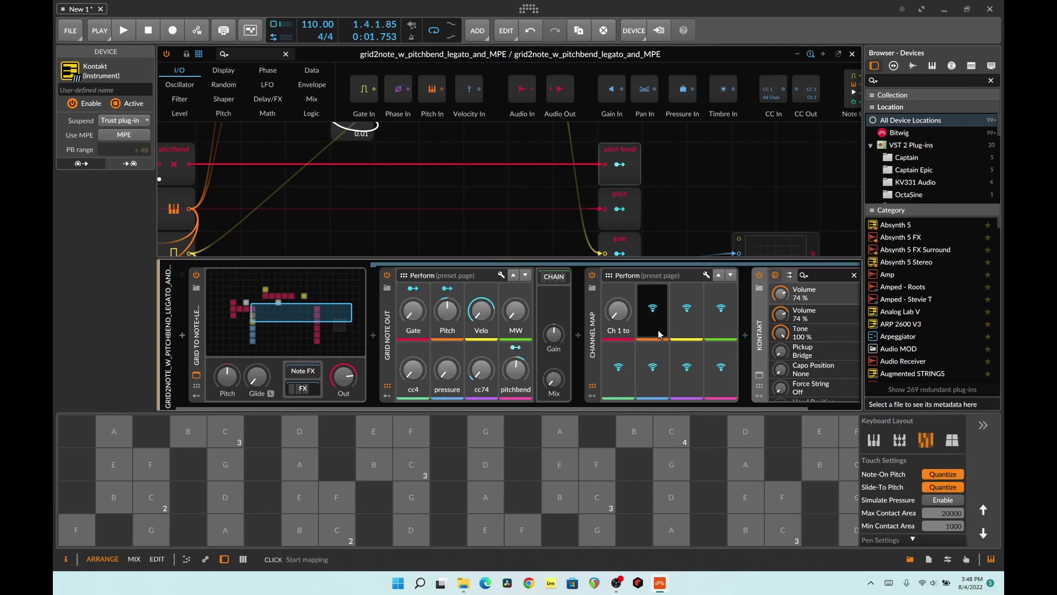
{"action": "left_click_drag", "start_coordinate": [681, 406], "coordinate": [721, 406]}
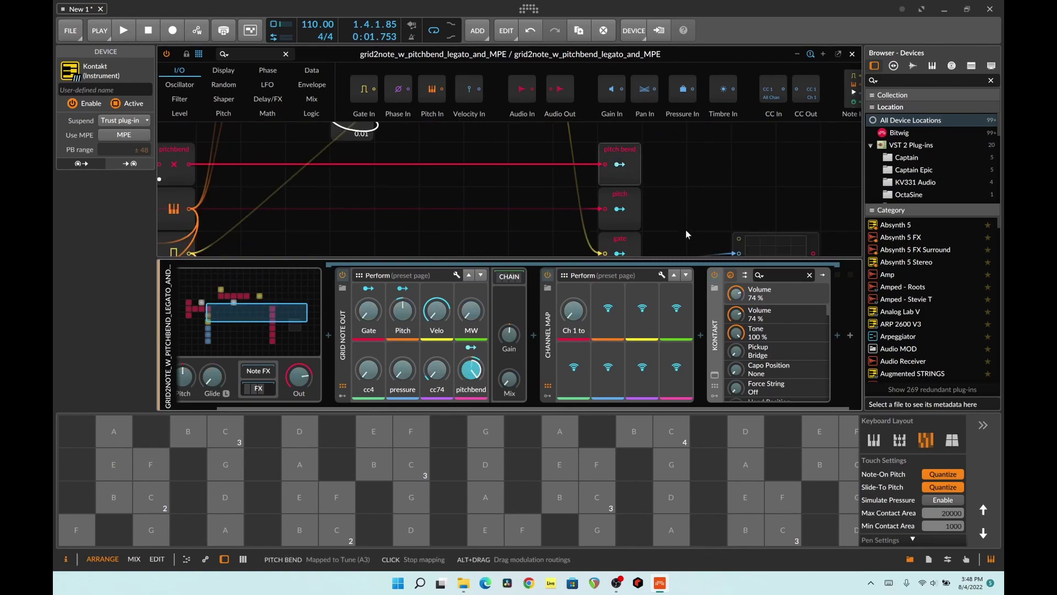
{"action": "left_click_drag", "start_coordinate": [737, 328], "coordinate": [740, 296]}
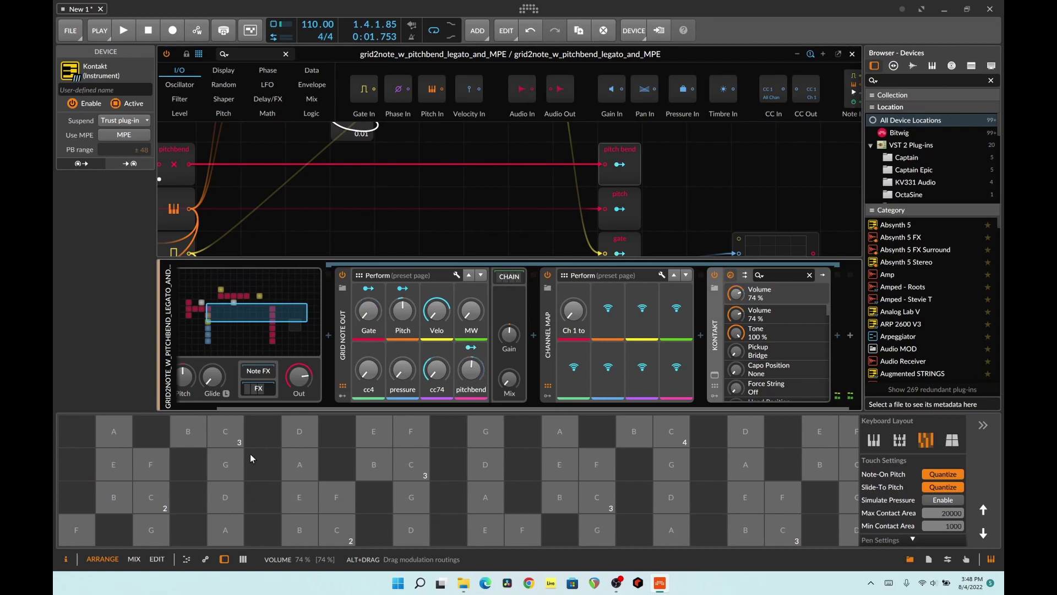
Look through the nested Kontakt's parameters and open its host automation list at the unassigned slots.
{"action": "scroll", "coordinate": [782, 331], "scroll_direction": "down", "scroll_amount": 10}
{"action": "scroll", "coordinate": [787, 335], "scroll_direction": "down", "scroll_amount": 15}
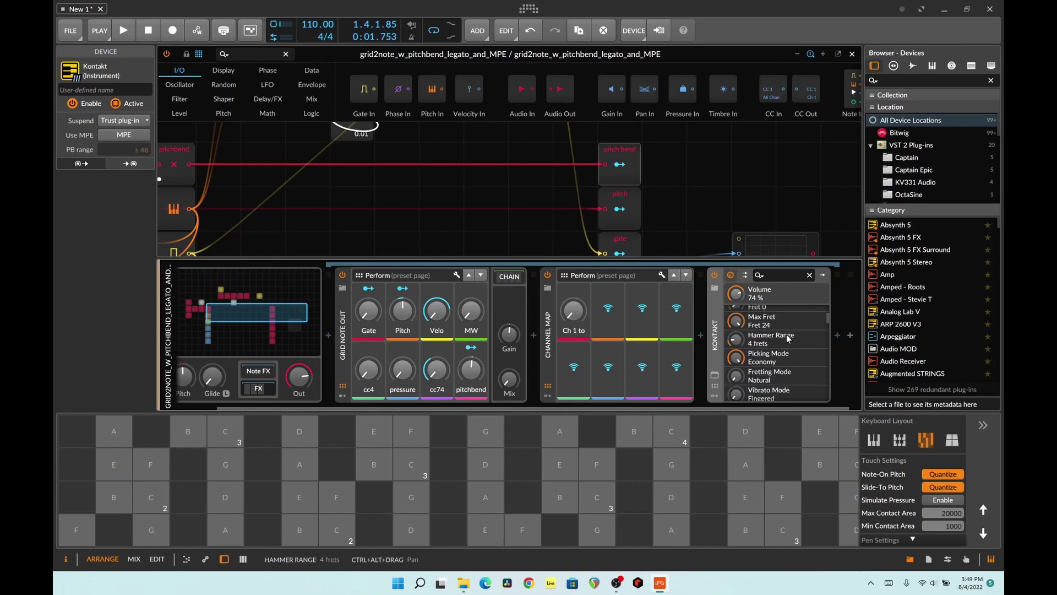
{"action": "left_click", "coordinate": [714, 376]}
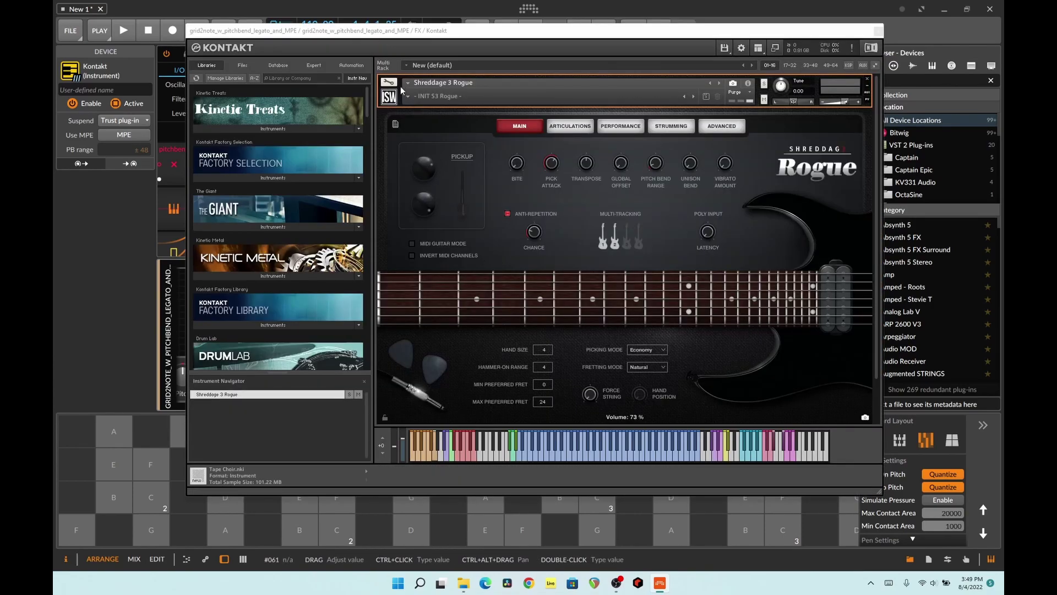
{"action": "left_click", "coordinate": [352, 65]}
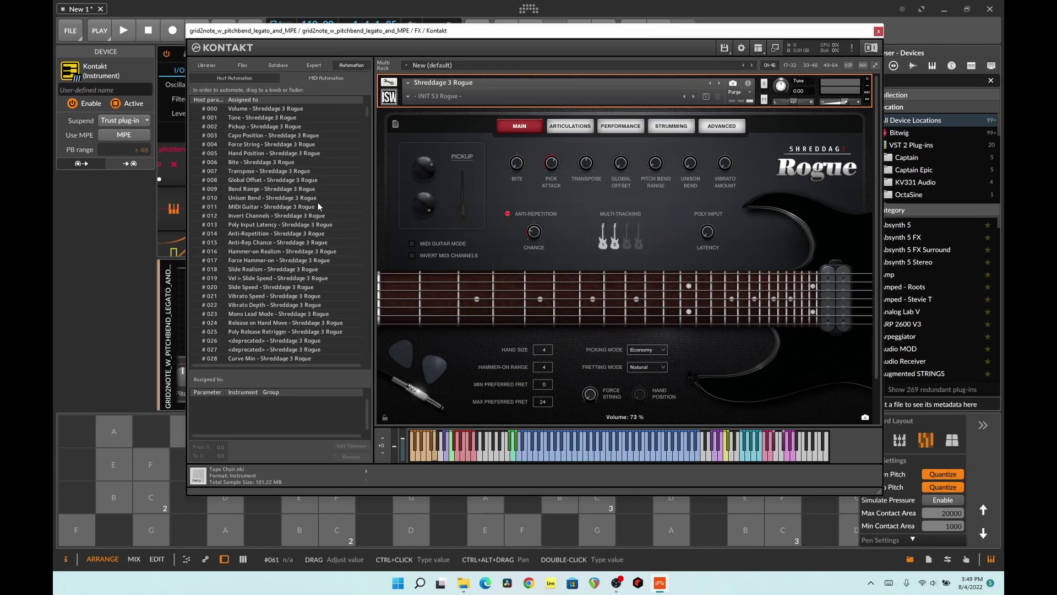
{"action": "scroll", "coordinate": [326, 194], "scroll_direction": "down", "scroll_amount": 15}
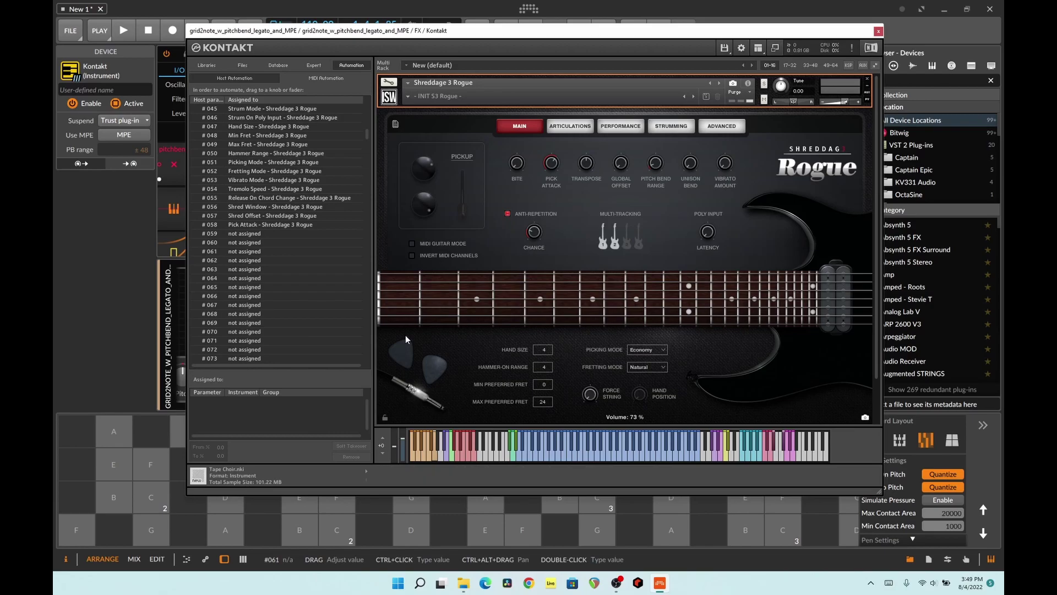
Assign host automation slot #059 to Shreddage 3 Rogue's anti-repetition Chance, Poly Input Latency and Bite.
{"action": "left_click_drag", "start_coordinate": [239, 234], "coordinate": [417, 337]}
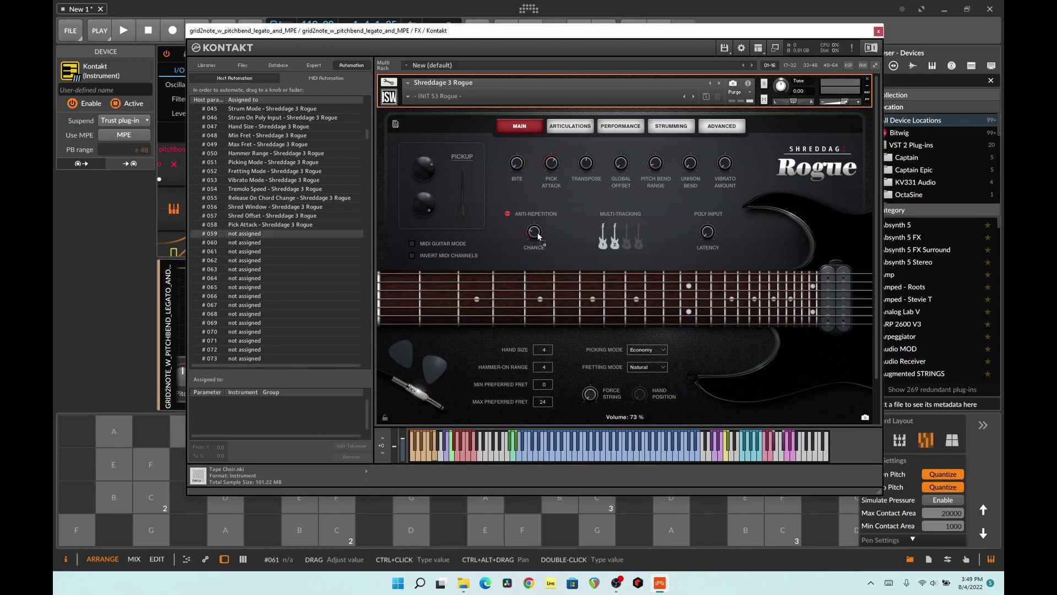
{"action": "left_click_drag", "start_coordinate": [538, 237], "coordinate": [538, 235]}
{"action": "scroll", "coordinate": [308, 299], "scroll_direction": "down", "scroll_amount": 15}
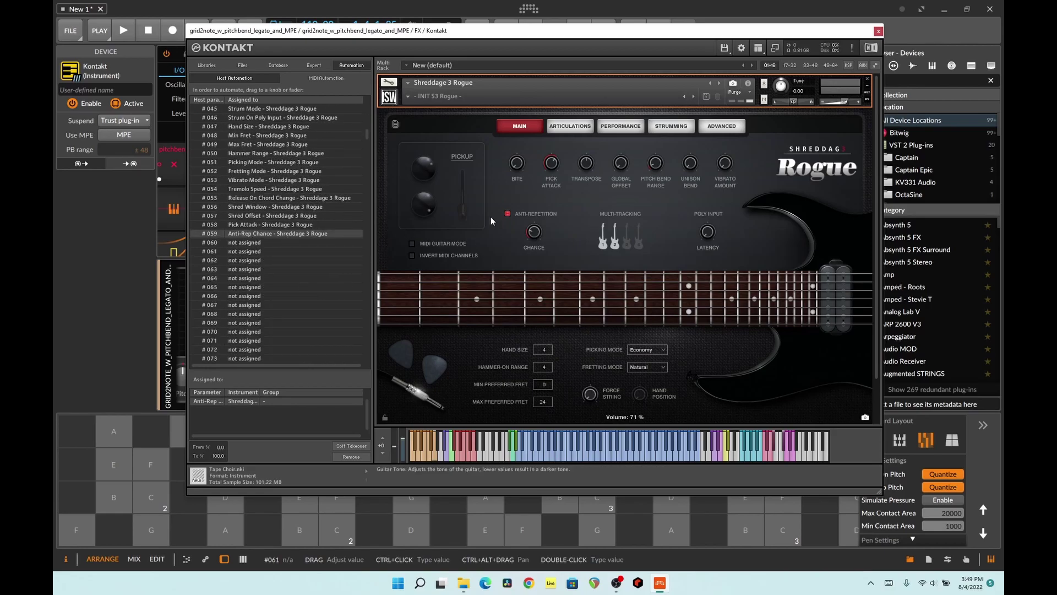
{"action": "left_click_drag", "start_coordinate": [708, 237], "coordinate": [708, 234]}
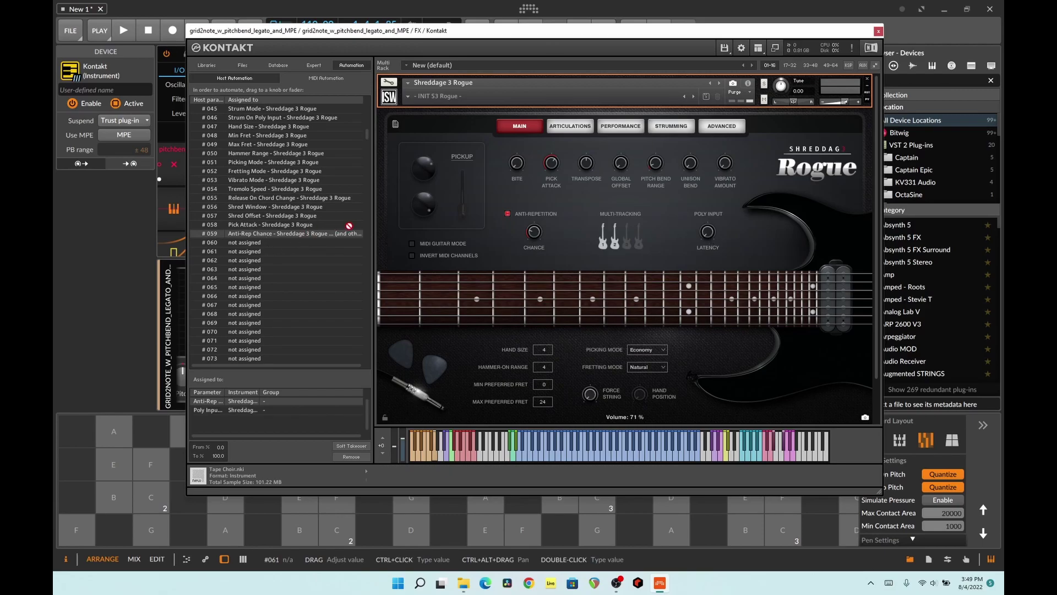
{"action": "left_click_drag", "start_coordinate": [520, 171], "coordinate": [518, 165]}
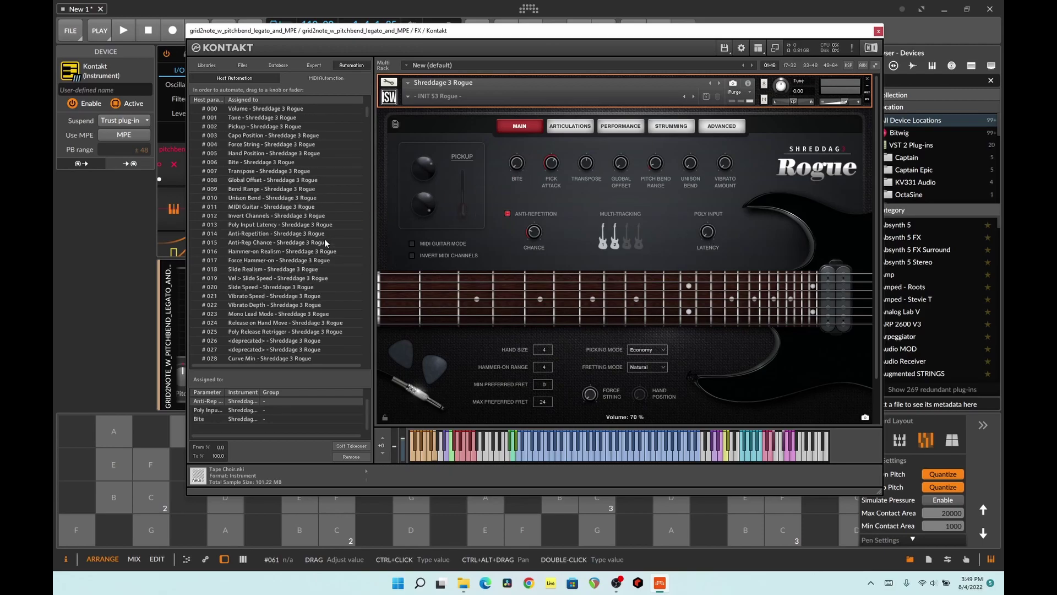
Open Shreddage 3 Rogue in edit mode and expand its Modulation section.
{"action": "scroll", "coordinate": [292, 167], "scroll_direction": "up", "scroll_amount": 12}
{"action": "scroll", "coordinate": [294, 173], "scroll_direction": "down", "scroll_amount": 11}
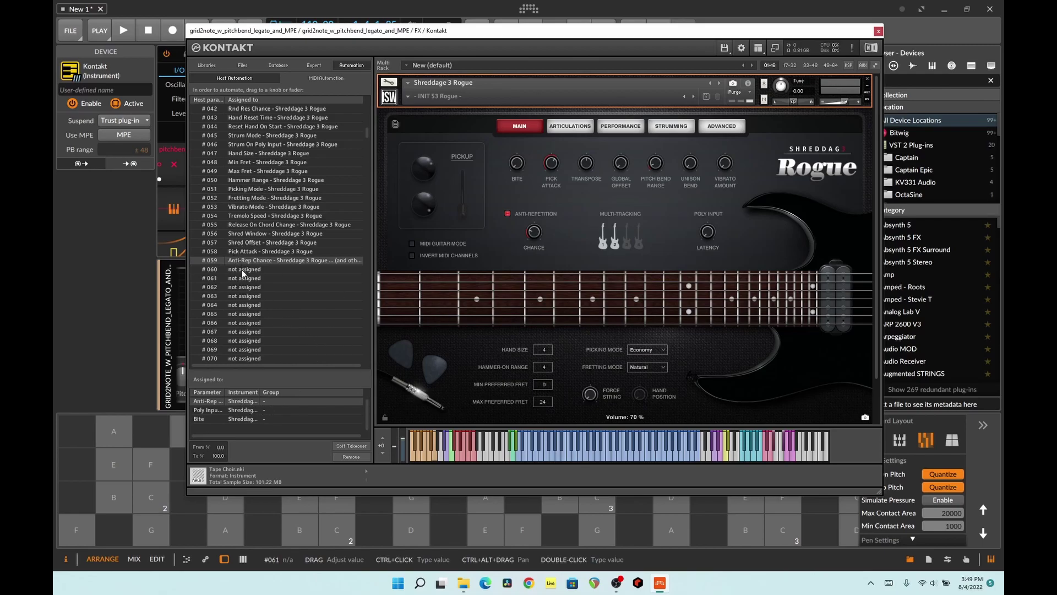
{"action": "left_click_drag", "start_coordinate": [242, 268], "coordinate": [396, 419]}
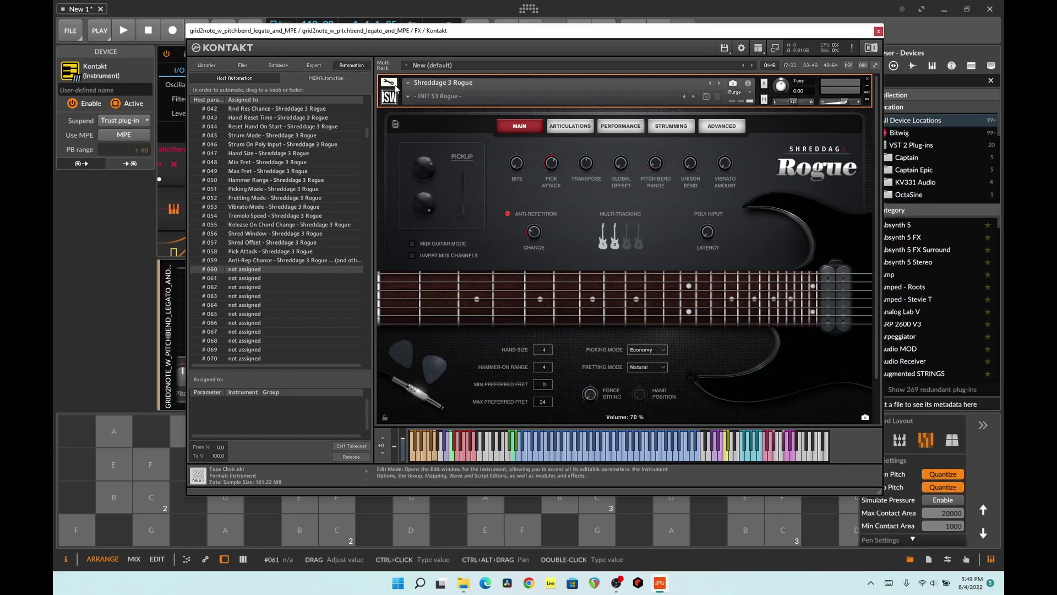
{"action": "left_click", "coordinate": [395, 84]}
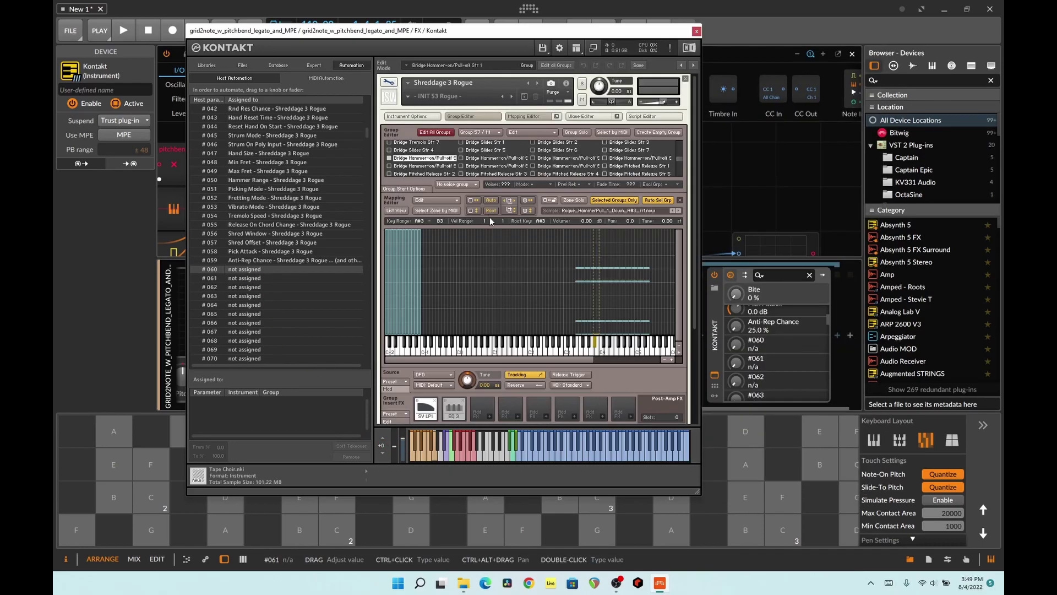
{"action": "scroll", "coordinate": [498, 233], "scroll_direction": "down", "scroll_amount": 3}
{"action": "scroll", "coordinate": [499, 238], "scroll_direction": "down", "scroll_amount": 2}
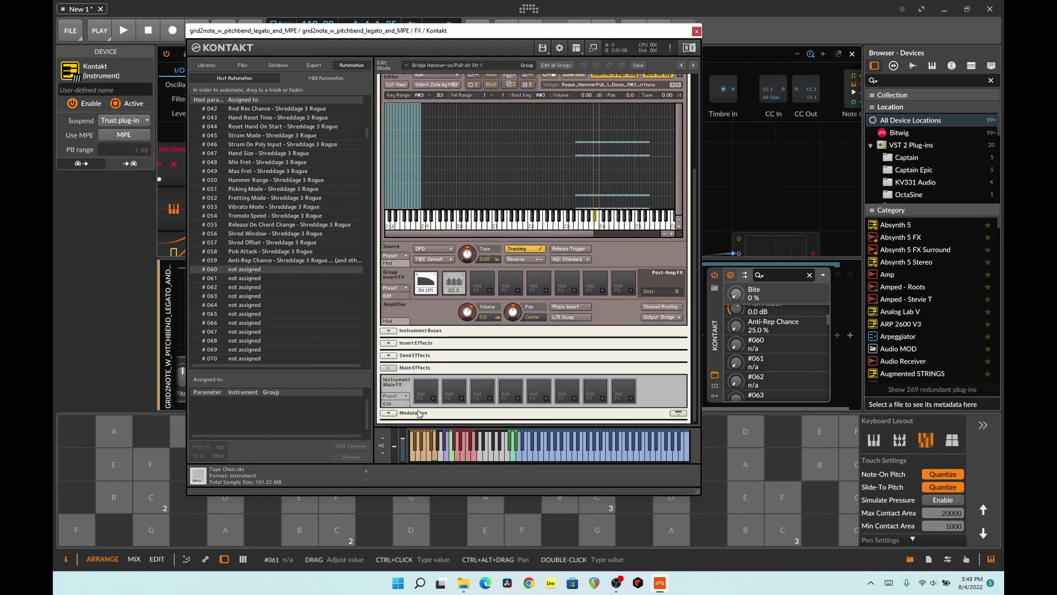
{"action": "left_click", "coordinate": [424, 413]}
{"action": "scroll", "coordinate": [461, 362], "scroll_direction": "down", "scroll_amount": 1}
{"action": "scroll", "coordinate": [461, 362], "scroll_direction": "down", "scroll_amount": 1}
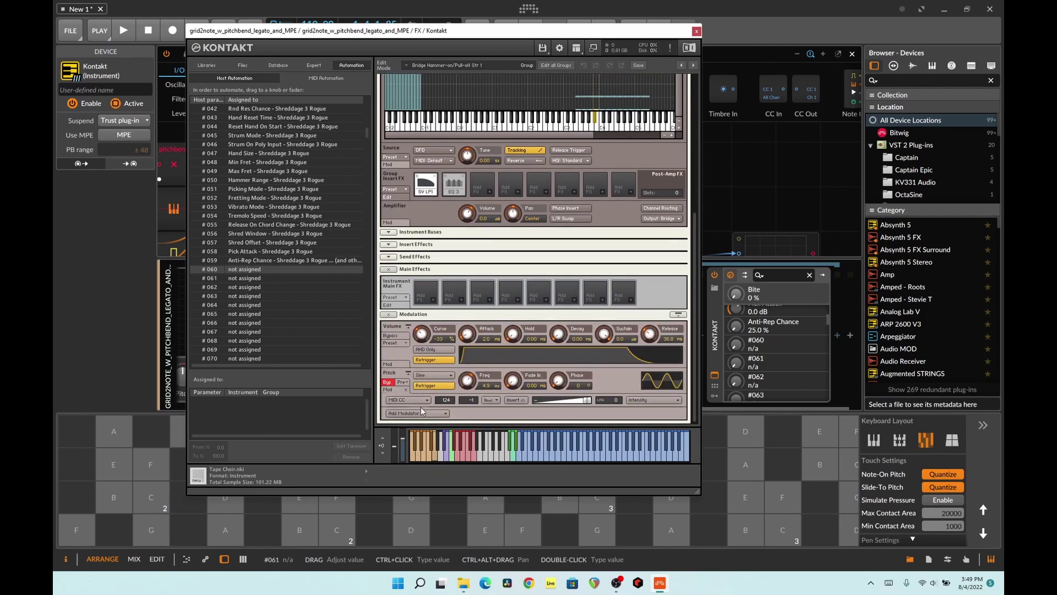
Add Pitch Bend from the external sources as a modulator of the pitch LFO.
{"action": "left_click", "coordinate": [422, 412]}
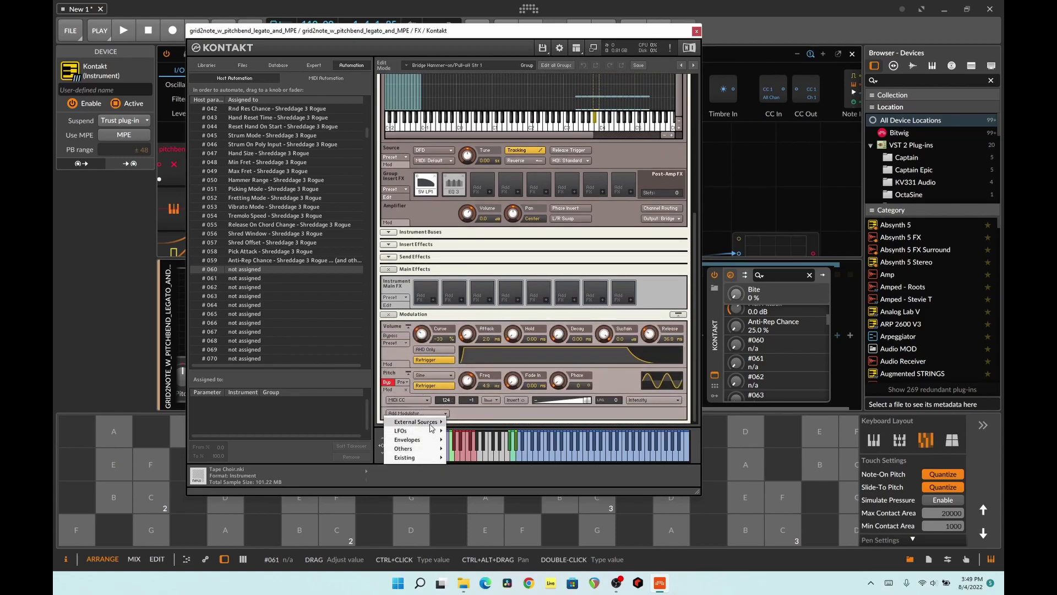
{"action": "mouse_move", "coordinate": [431, 424]}
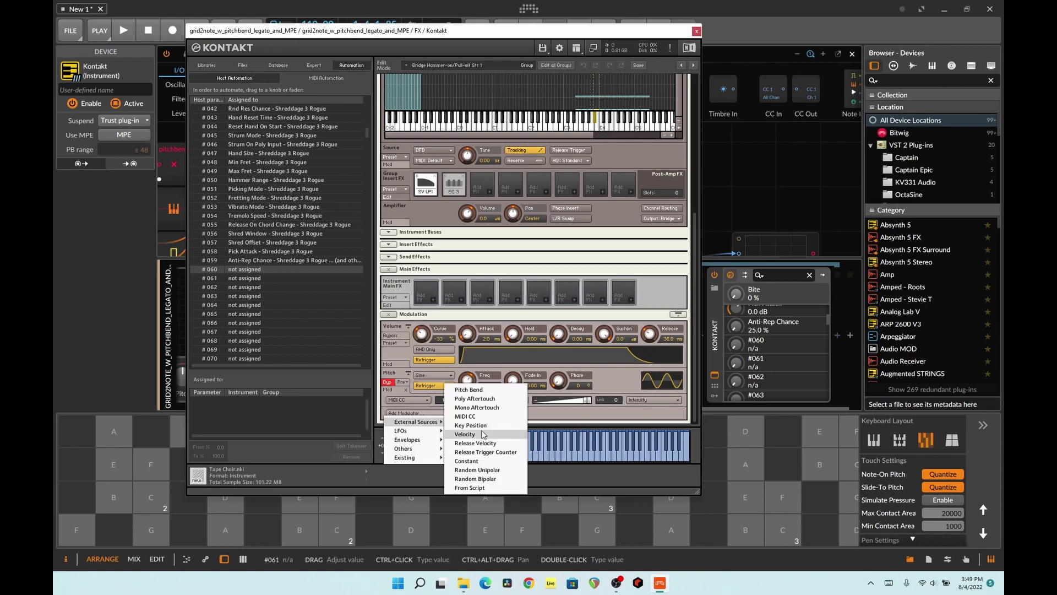
{"action": "left_click", "coordinate": [469, 389]}
{"action": "scroll", "coordinate": [518, 405], "scroll_direction": "down", "scroll_amount": 1}
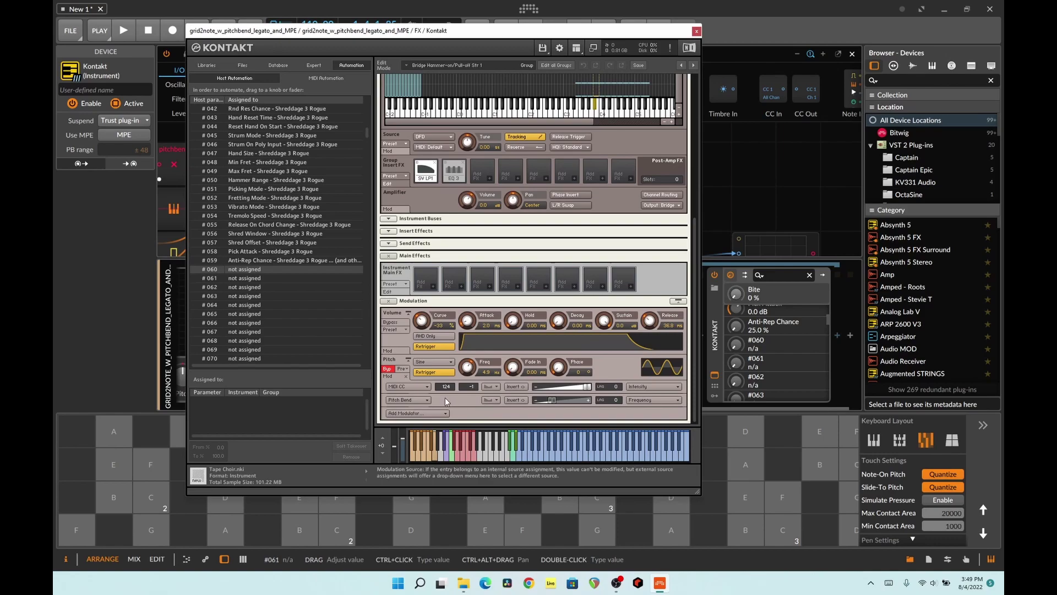
Review the alternative sources for the Pitch Bend modulator and test it with notes on the onscreen keyboard.
{"action": "left_click", "coordinate": [423, 413]}
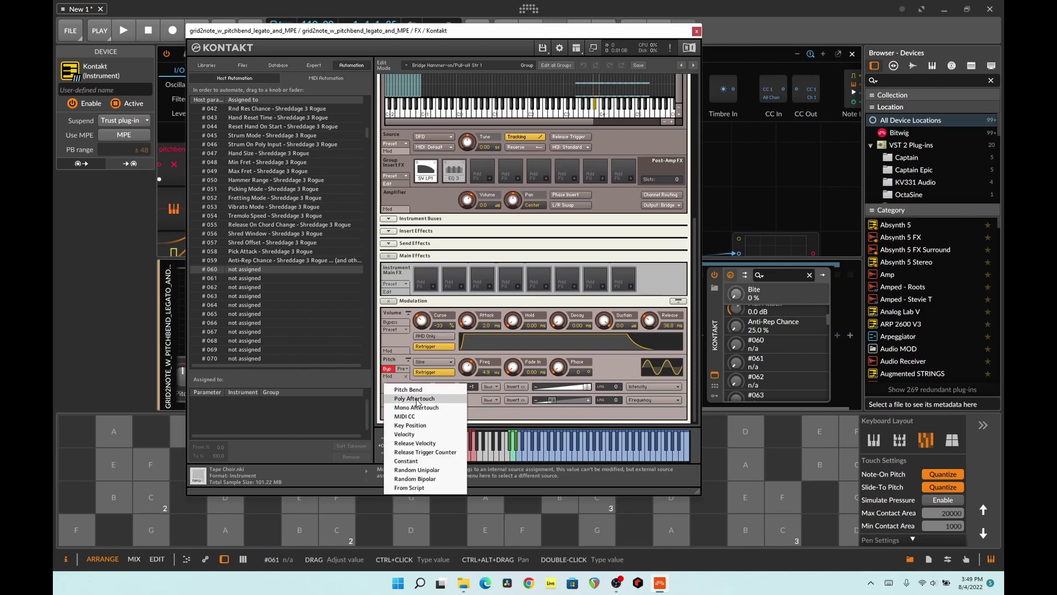
{"action": "left_click", "coordinate": [488, 407]}
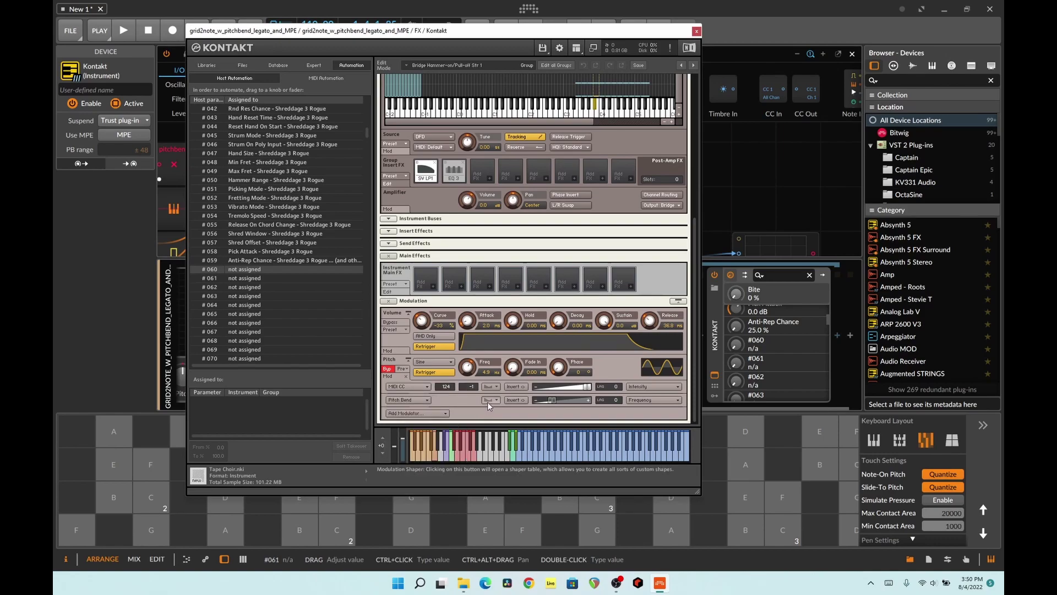
{"action": "left_click", "coordinate": [487, 401]}
{"action": "left_click", "coordinate": [431, 398]}
{"action": "left_click", "coordinate": [479, 400]}
{"action": "left_click", "coordinate": [409, 400]}
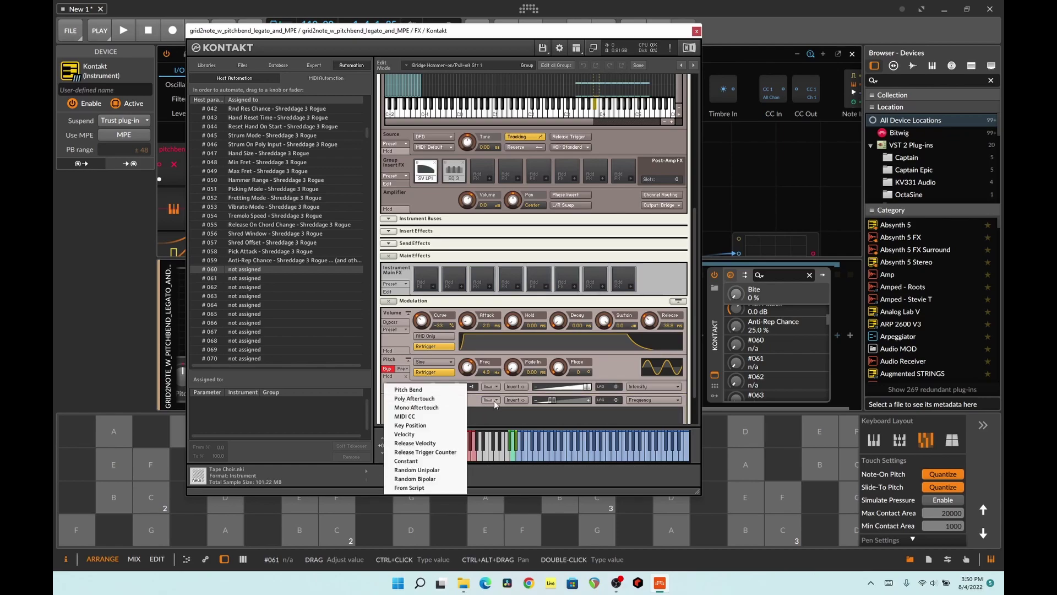
{"action": "left_click", "coordinate": [412, 416]}
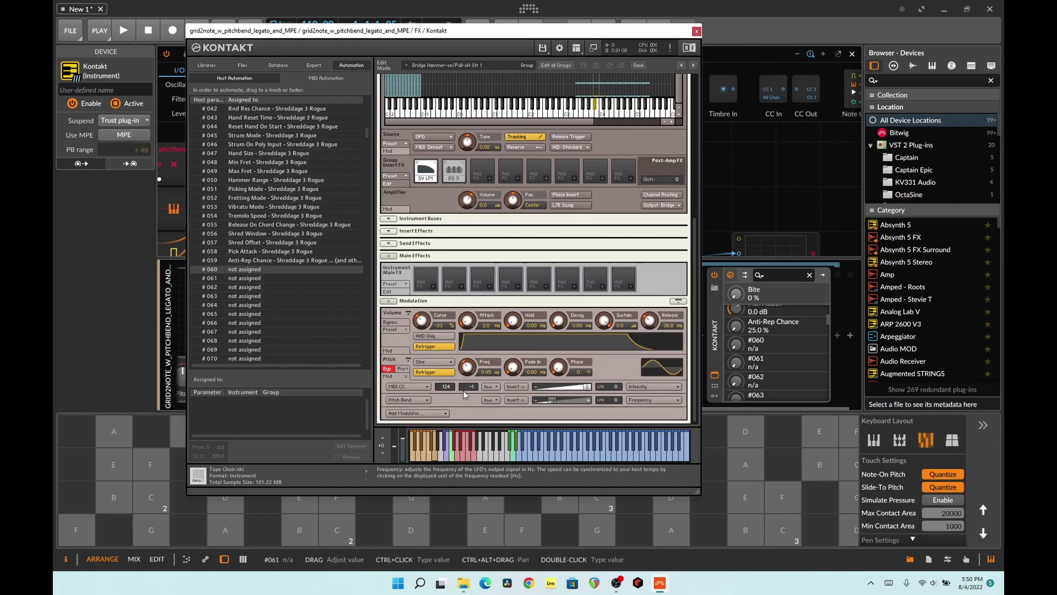
{"action": "left_click", "coordinate": [148, 498]}
{"action": "left_click_drag", "start_coordinate": [140, 524], "coordinate": [126, 520]}
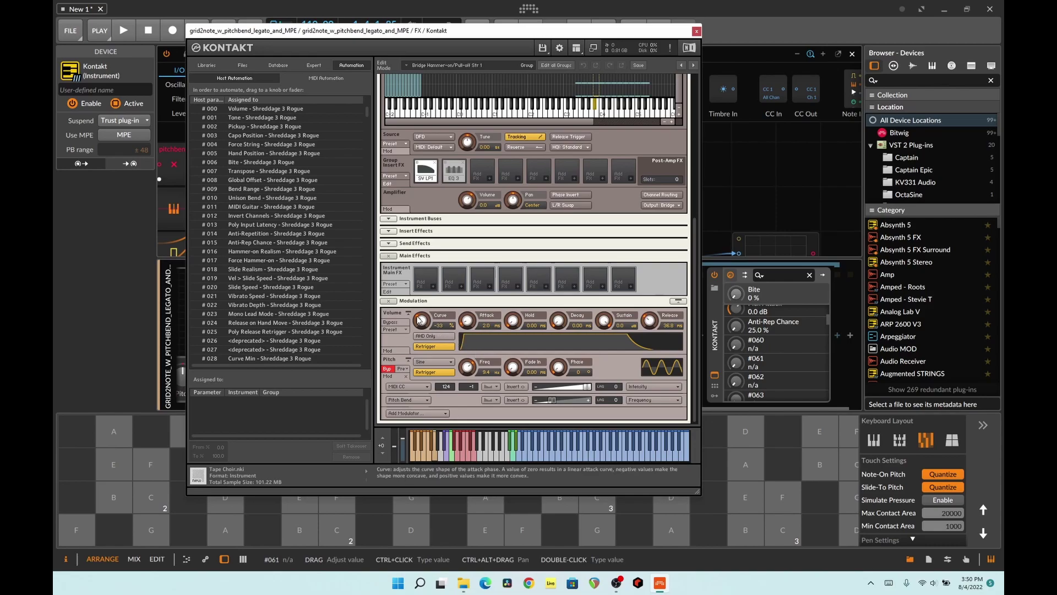
{"action": "left_click", "coordinate": [388, 301]}
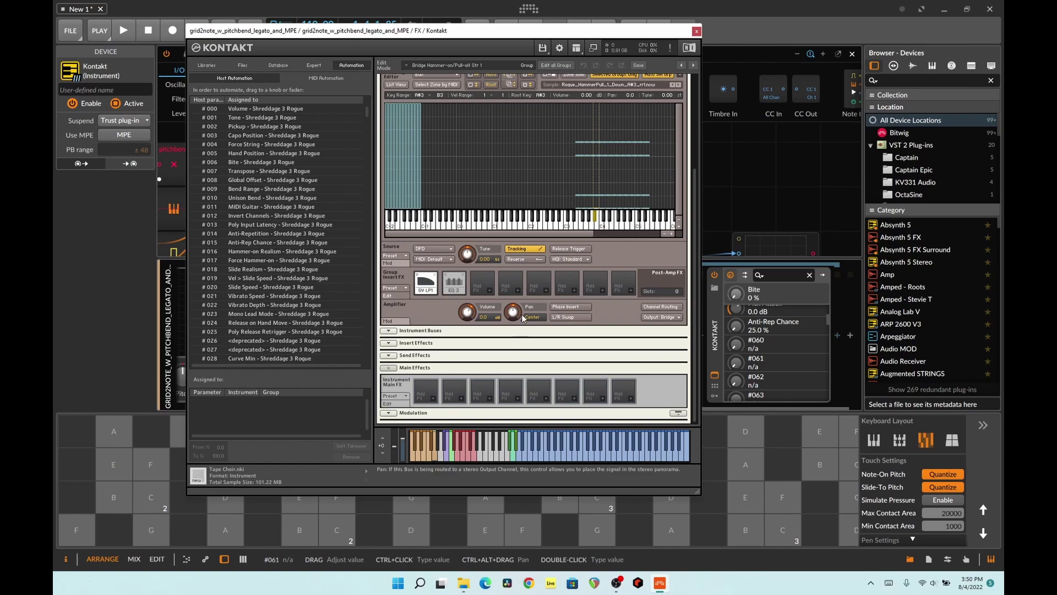
{"action": "scroll", "coordinate": [529, 307], "scroll_direction": "up", "scroll_amount": 5}
{"action": "scroll", "coordinate": [529, 302], "scroll_direction": "up", "scroll_amount": 1}
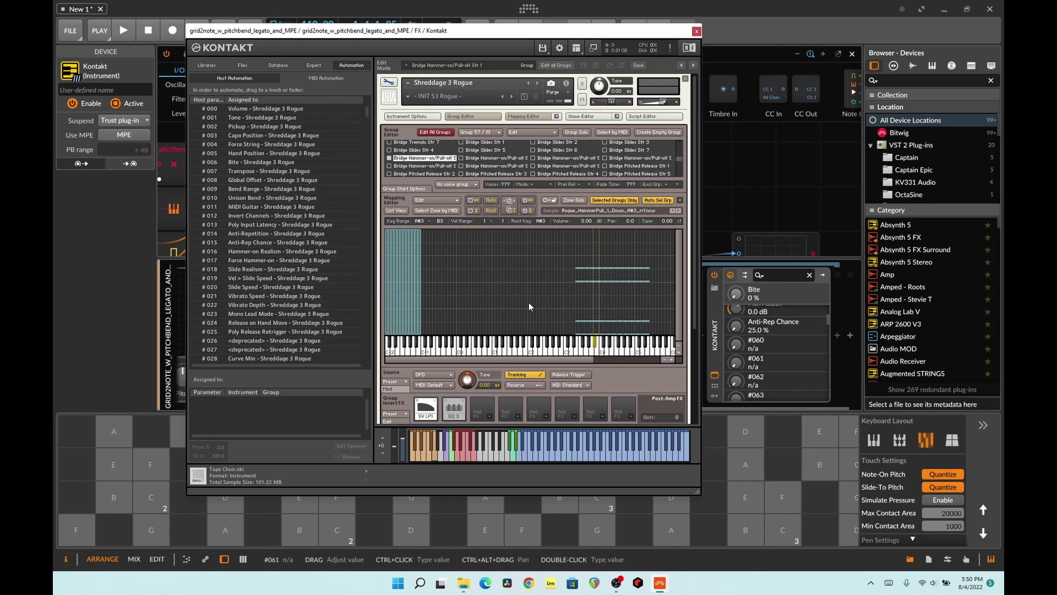
{"action": "scroll", "coordinate": [528, 302], "scroll_direction": "down", "scroll_amount": 5}
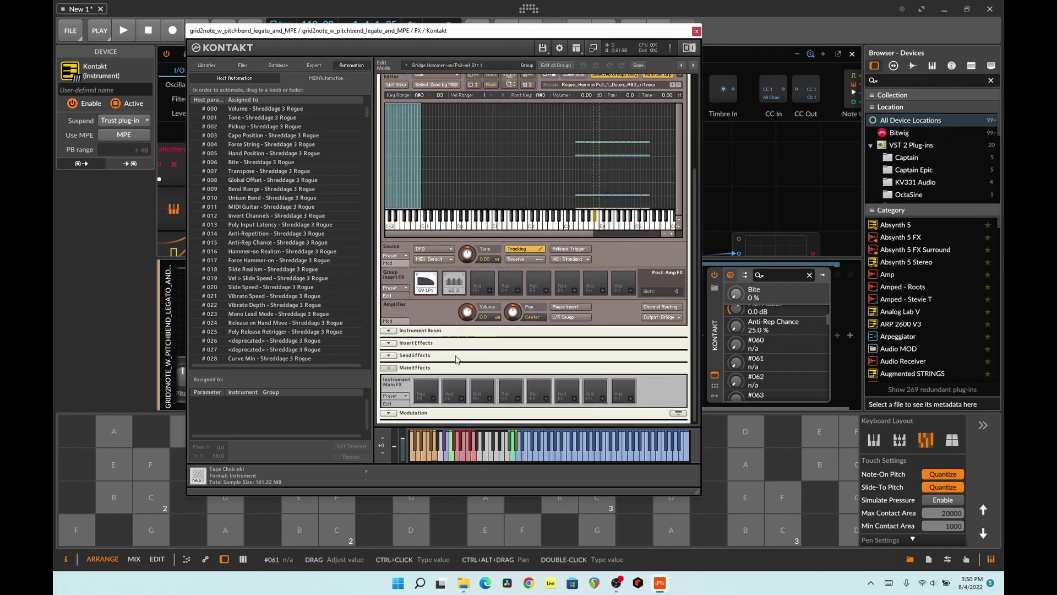
Expand the Modulation section and assign host automation slot #059 to the pitch LFO's Freq.
{"action": "left_click", "coordinate": [387, 413]}
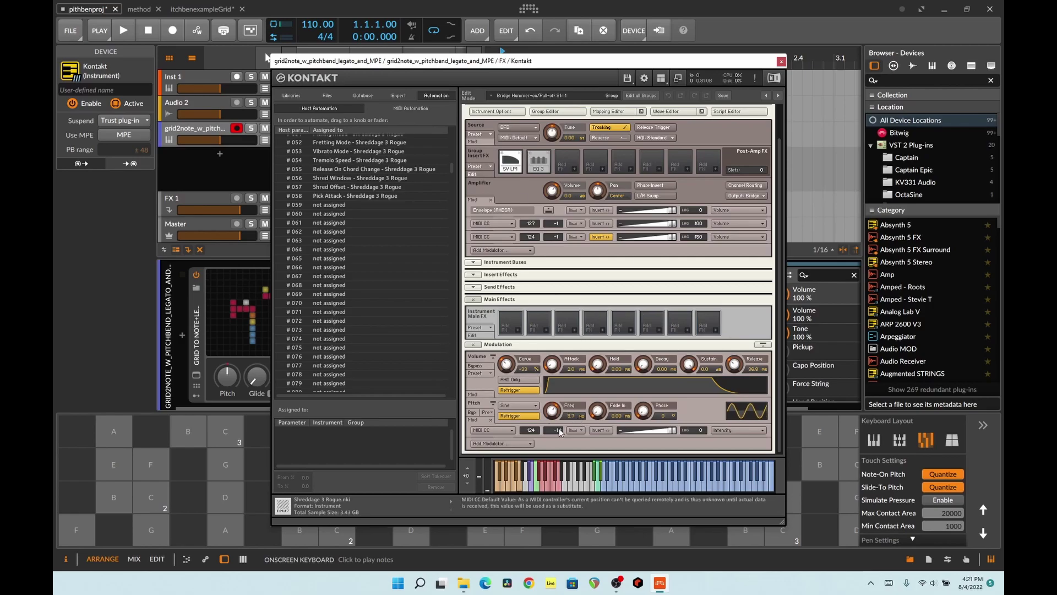
{"action": "scroll", "coordinate": [537, 191], "scroll_direction": "up", "scroll_amount": 1}
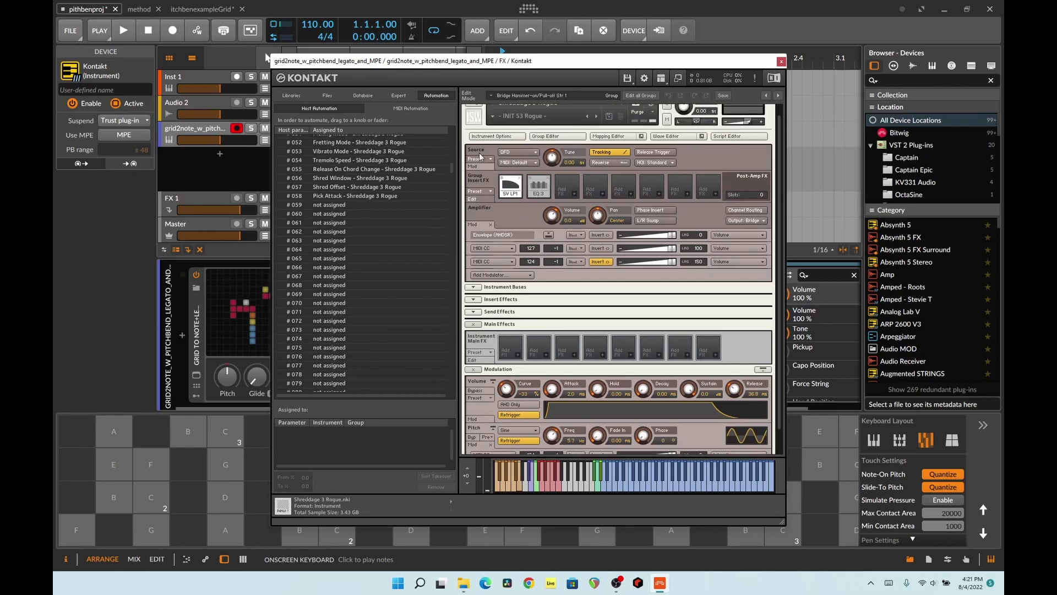
{"action": "scroll", "coordinate": [480, 156], "scroll_direction": "down", "scroll_amount": 1}
{"action": "left_click_drag", "start_coordinate": [323, 206], "coordinate": [428, 295]}
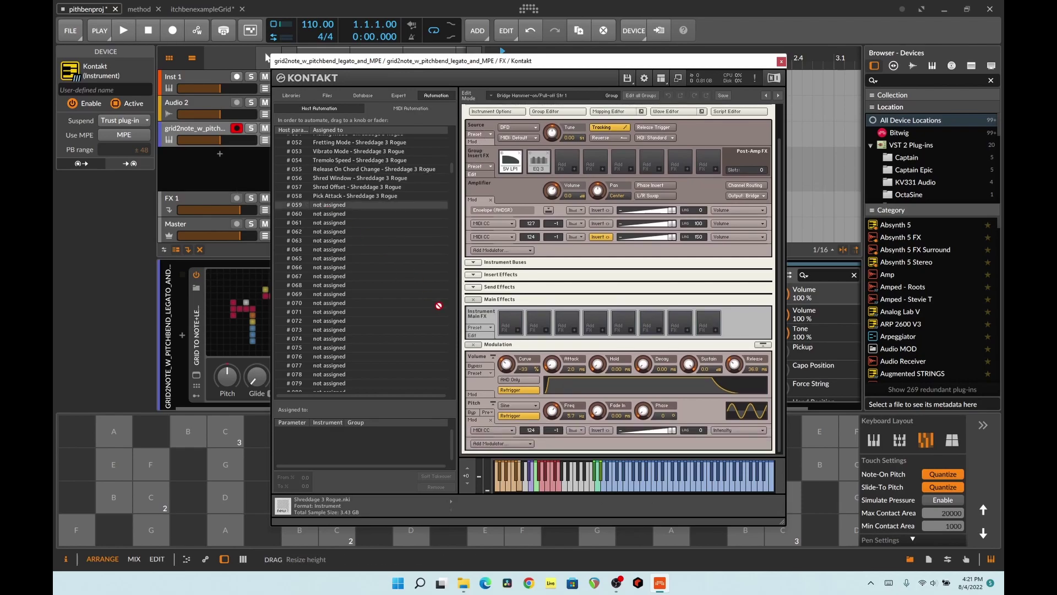
{"action": "left_click_drag", "start_coordinate": [553, 410], "coordinate": [553, 410]}
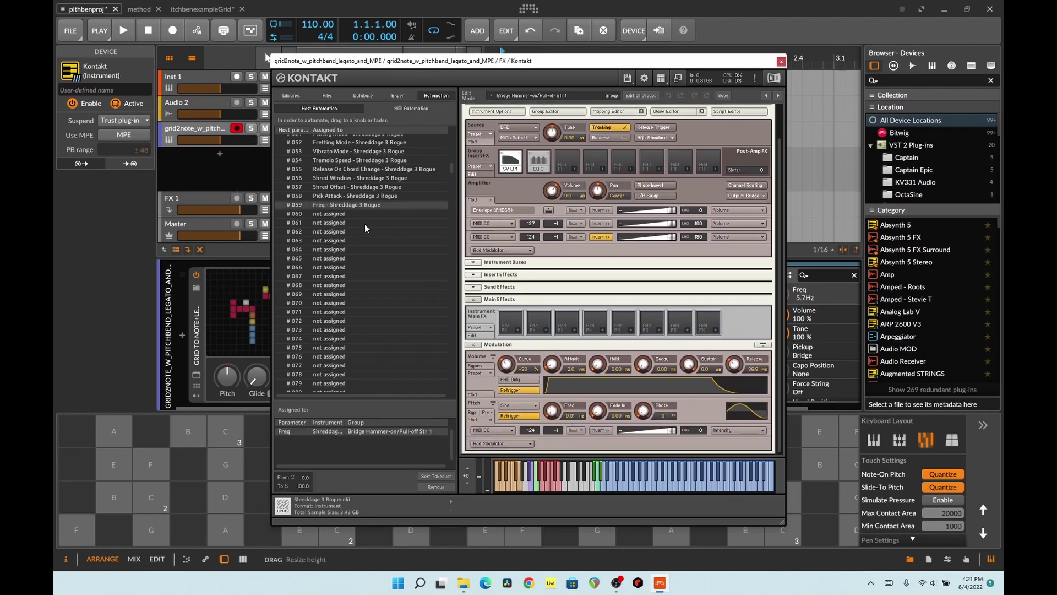
Close Kontakt's window, open the grid patch and map its pitch bend output to modulate Kontakt's Freq.
{"action": "left_click", "coordinate": [782, 62]}
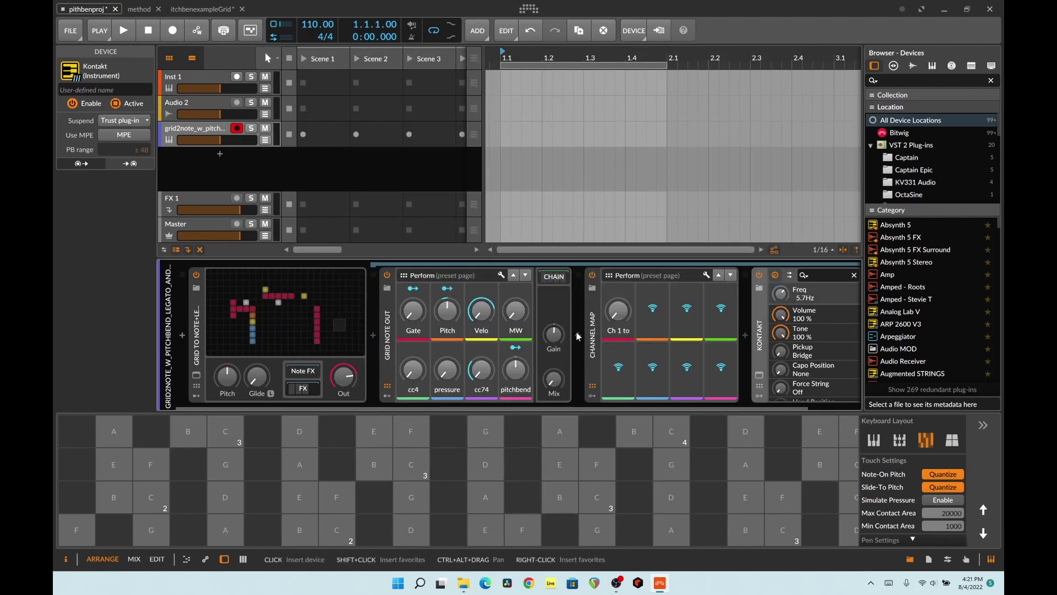
{"action": "left_click", "coordinate": [345, 321]}
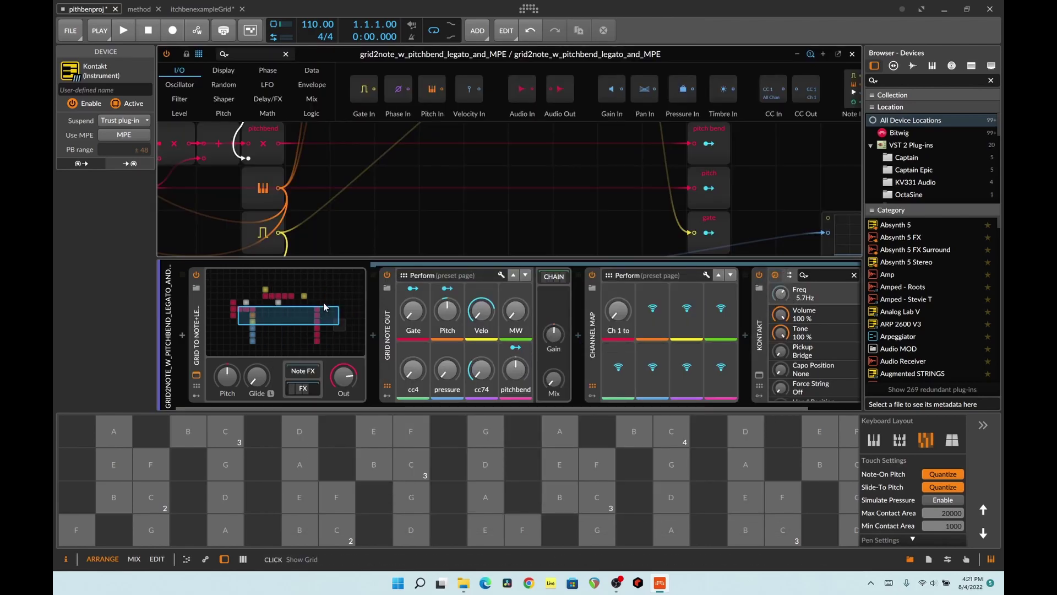
{"action": "left_click", "coordinate": [710, 144]}
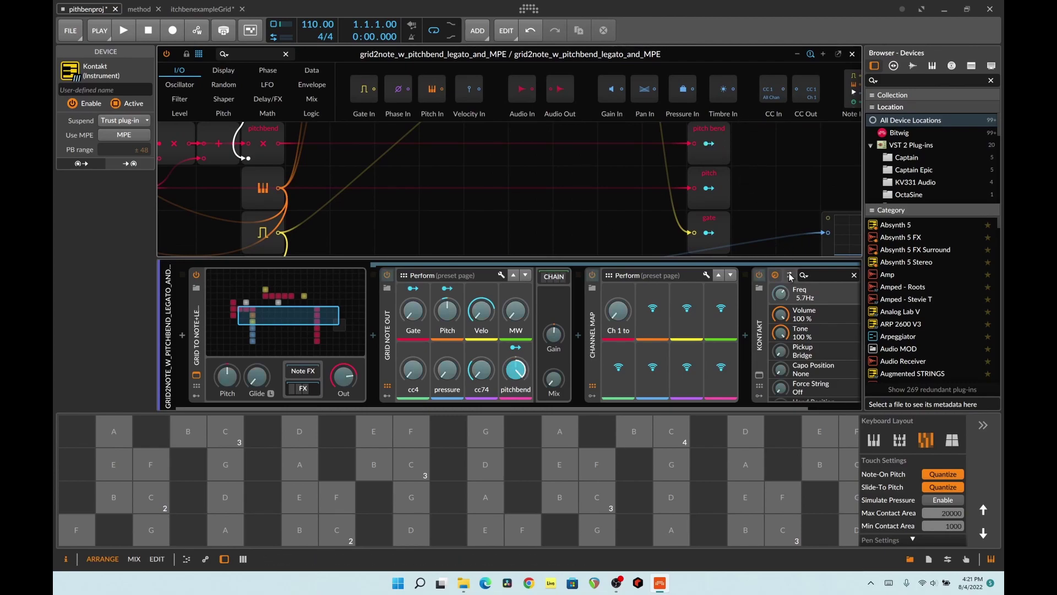
{"action": "left_click_drag", "start_coordinate": [781, 294], "coordinate": [781, 270]}
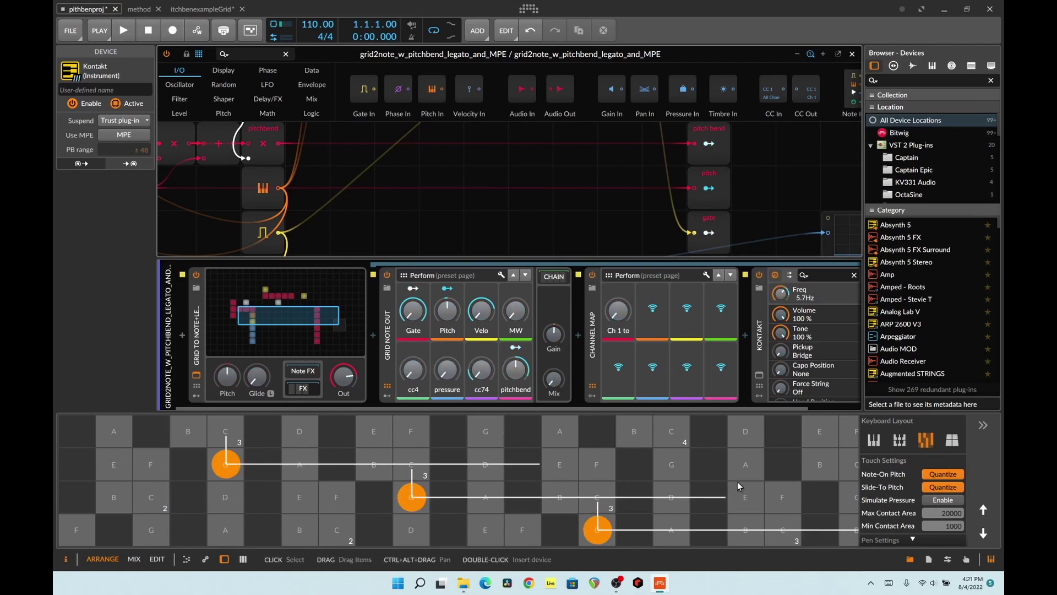
Play sliding notes on the onscreen keyboard to test the pitch bend modulation of Freq.
{"action": "left_click_drag", "start_coordinate": [723, 480], "coordinate": [859, 484]}
{"action": "mouse_move", "coordinate": [226, 497]}
{"action": "left_mouse_down"}
{"action": "mouse_move", "coordinate": [611, 495]}
{"action": "mouse_move", "coordinate": [308, 496]}
{"action": "mouse_move", "coordinate": [602, 525]}
{"action": "mouse_move", "coordinate": [870, 528]}
{"action": "left_mouse_up"}
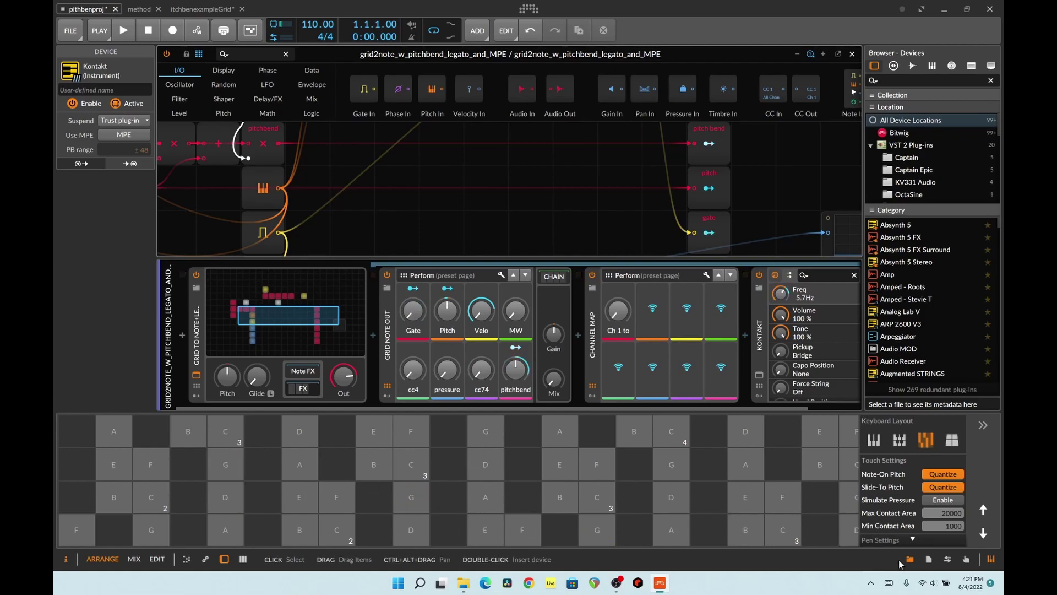
{"action": "mouse_move", "coordinate": [300, 484]}
{"action": "left_mouse_down"}
{"action": "mouse_move", "coordinate": [160, 485]}
{"action": "mouse_move", "coordinate": [660, 505]}
{"action": "mouse_move", "coordinate": [237, 498]}
{"action": "mouse_move", "coordinate": [449, 498]}
{"action": "mouse_move", "coordinate": [412, 486]}
{"action": "mouse_move", "coordinate": [562, 496]}
{"action": "left_mouse_up"}
{"action": "left_click_drag", "start_coordinate": [151, 431], "coordinate": [250, 431]}
Reopen Kontakt's window at the pitch LFO and slide a note to examine how its Freq responds.
{"action": "left_click", "coordinate": [776, 274]}
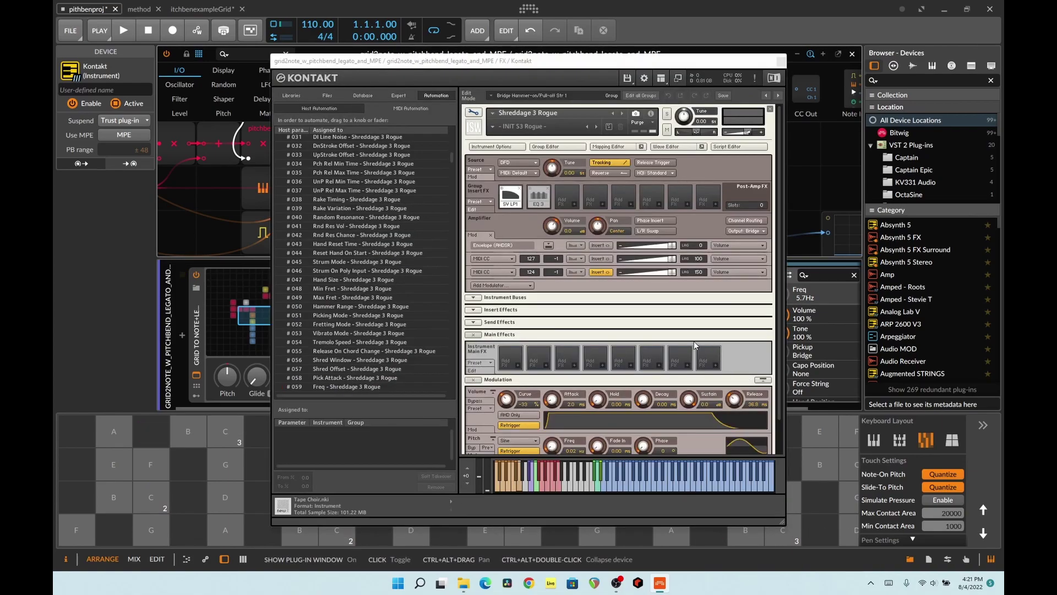
{"action": "scroll", "coordinate": [695, 345], "scroll_direction": "down", "scroll_amount": 1}
{"action": "left_click_drag", "start_coordinate": [151, 530], "coordinate": [398, 528]}
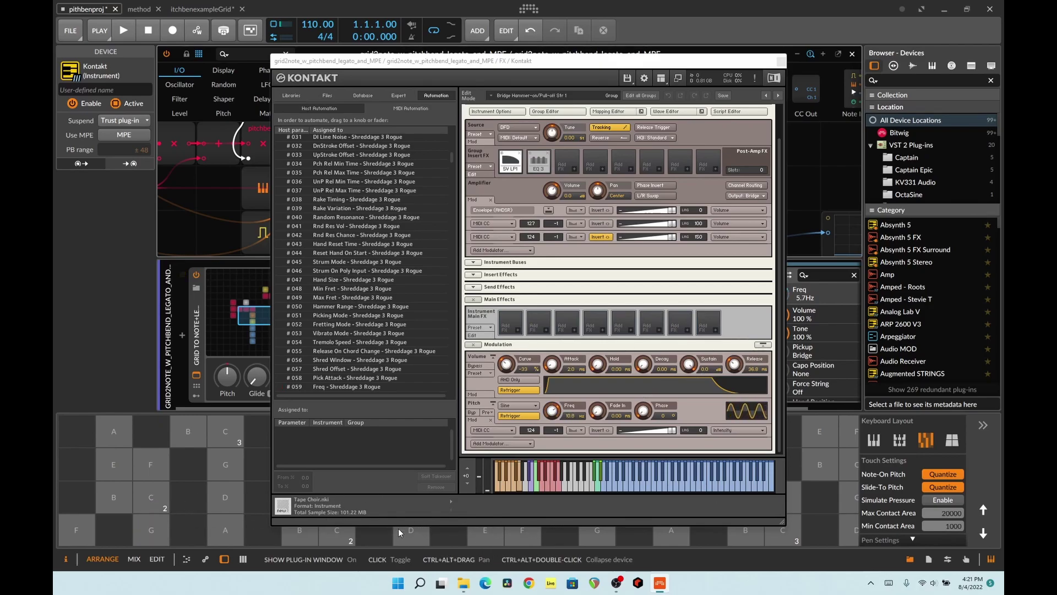
Play and slide notes on the onscreen keyboard to examine how the pitch LFO's Freq and waveform respond.
{"action": "left_click_drag", "start_coordinate": [152, 464], "coordinate": [151, 464]}
{"action": "left_click_drag", "start_coordinate": [524, 531], "coordinate": [524, 532]}
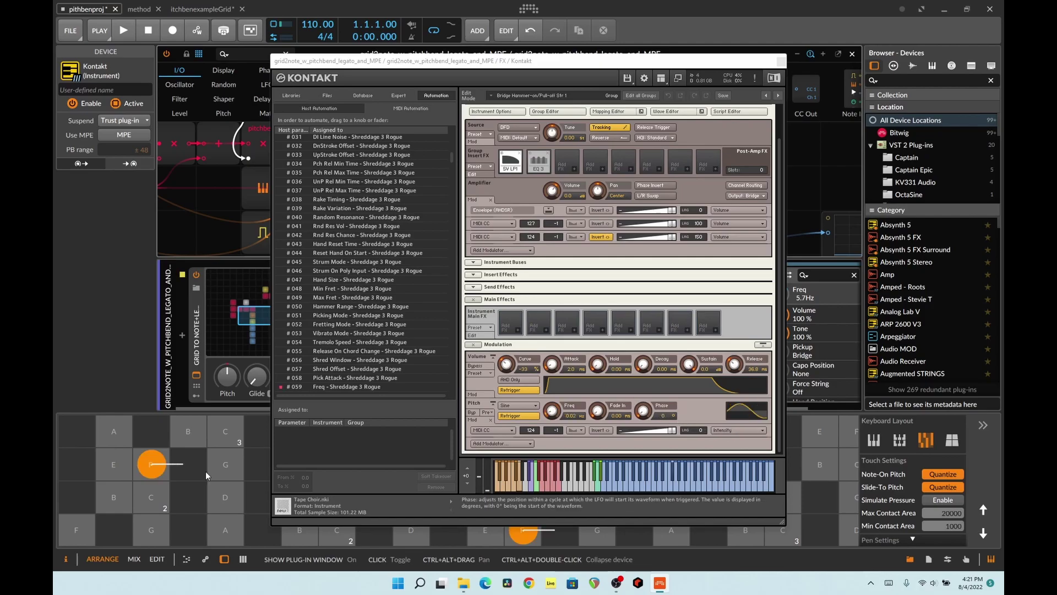
{"action": "left_click_drag", "start_coordinate": [290, 490], "coordinate": [379, 410]}
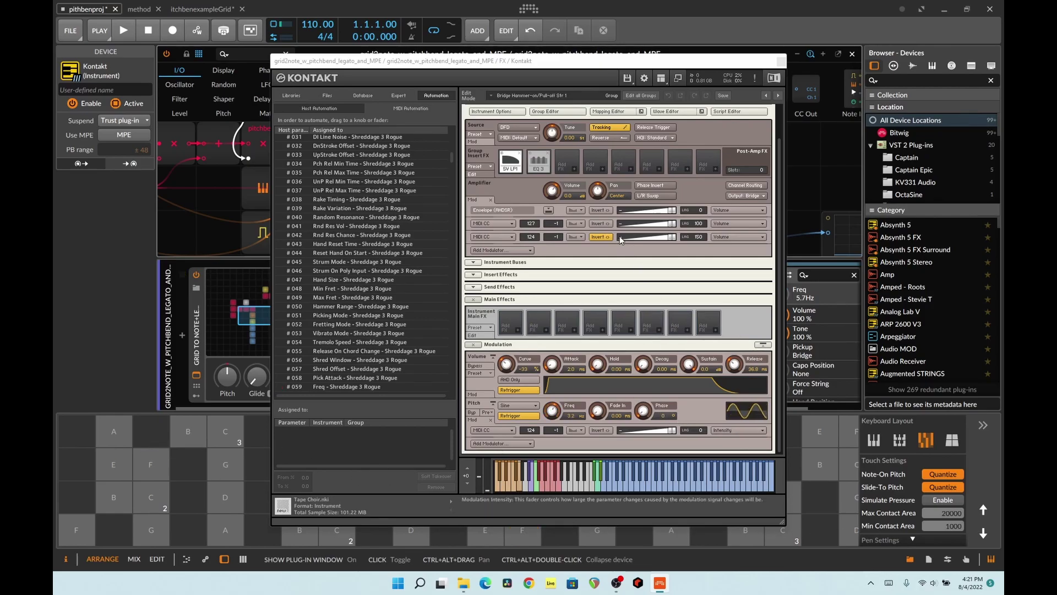
Switch the Source module's playback mode to Sampler for the Shreddage 3 Rogue instrument.
{"action": "scroll", "coordinate": [565, 182], "scroll_direction": "up", "scroll_amount": 2}
{"action": "left_click", "coordinate": [526, 157]}
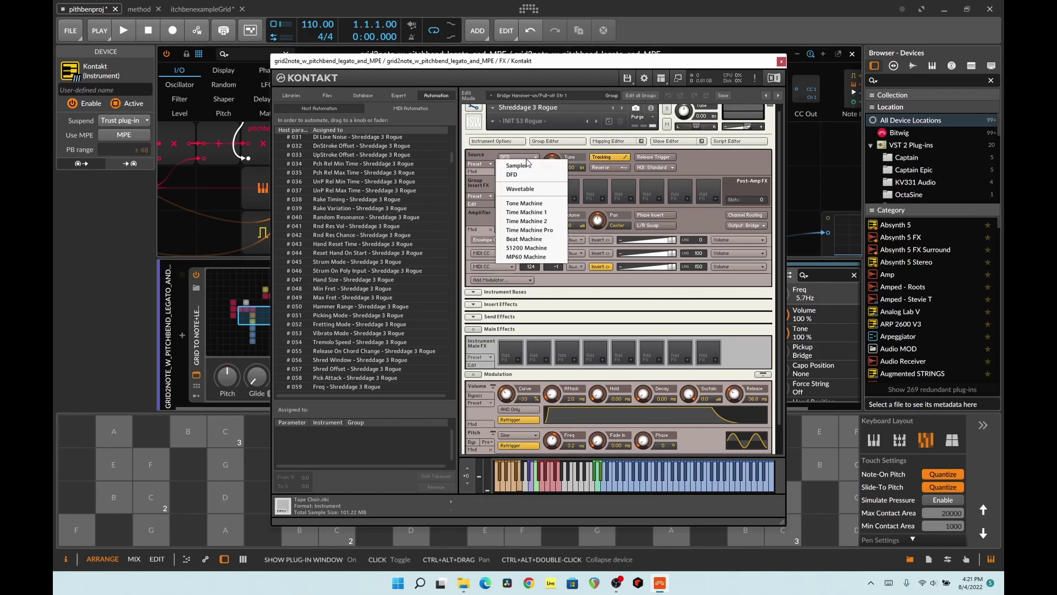
{"action": "left_click", "coordinate": [525, 166]}
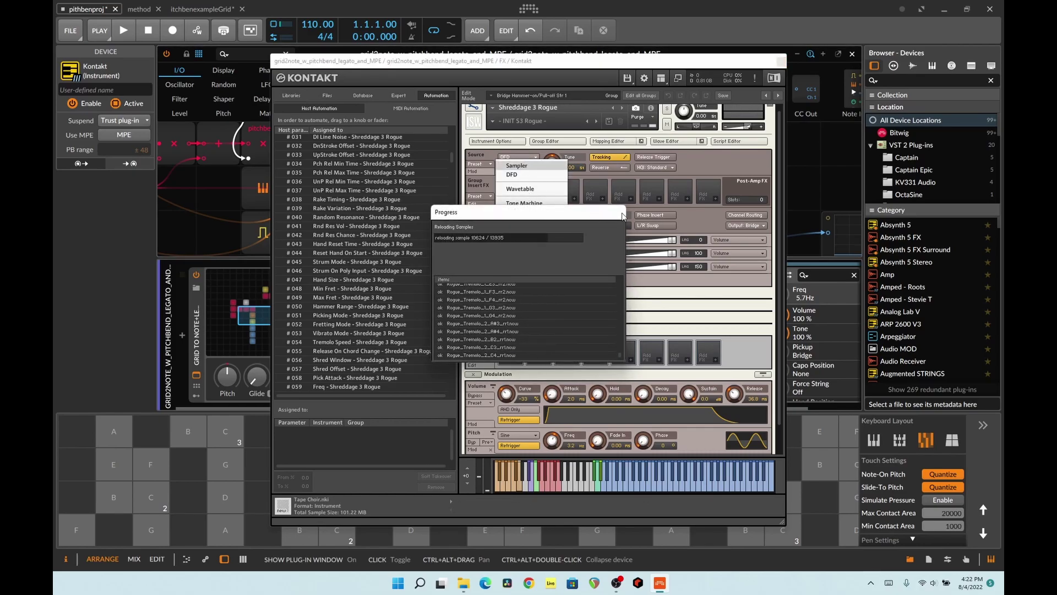
Play several notes together on the onscreen keyboard to test the instrument with the Sampler source.
{"action": "left_click_drag", "start_coordinate": [189, 495], "coordinate": [189, 497]}
{"action": "left_click_drag", "start_coordinate": [78, 464], "coordinate": [78, 464]}
{"action": "left_click_drag", "start_coordinate": [259, 497], "coordinate": [260, 498]}
{"action": "left_click_drag", "start_coordinate": [77, 464], "coordinate": [78, 465]}
{"action": "left_click_drag", "start_coordinate": [260, 497], "coordinate": [260, 496]}
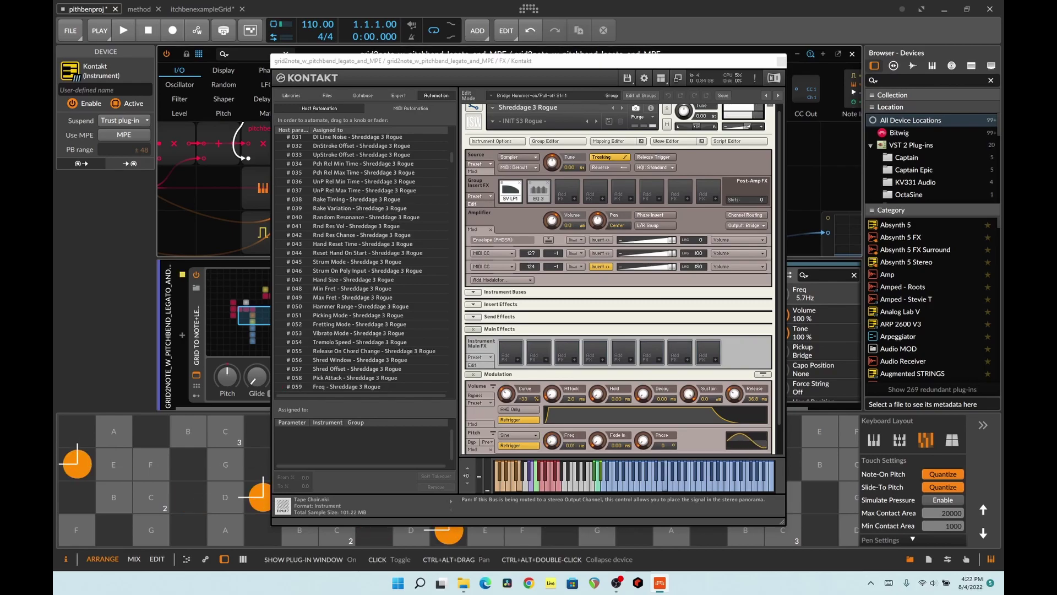
{"action": "left_click_drag", "start_coordinate": [77, 465], "coordinate": [78, 465]}
{"action": "left_click_drag", "start_coordinate": [260, 496], "coordinate": [259, 495]}
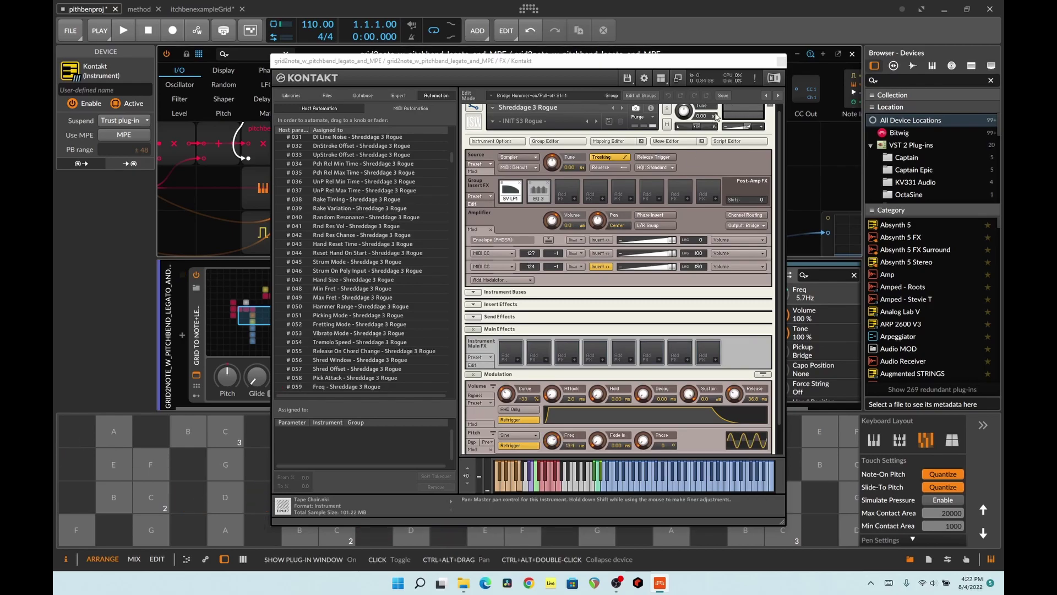
Close Kontakt's window and examine the grid's pitch bend modulator output and its mapping to Kontakt's Freq.
{"action": "left_click", "coordinate": [780, 63]}
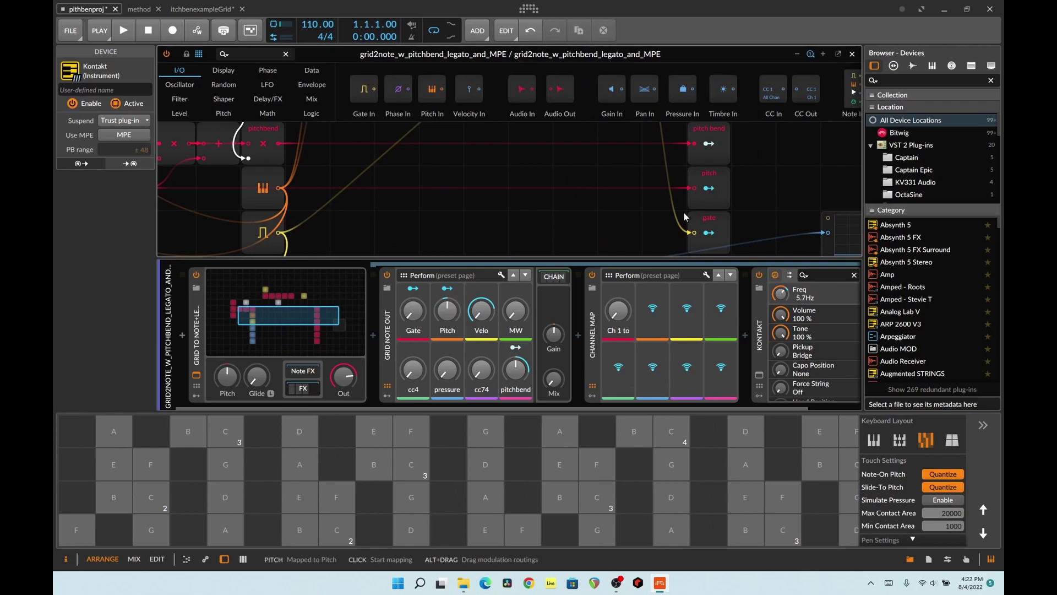
{"action": "scroll", "coordinate": [585, 207], "scroll_direction": "down", "scroll_amount": 5}
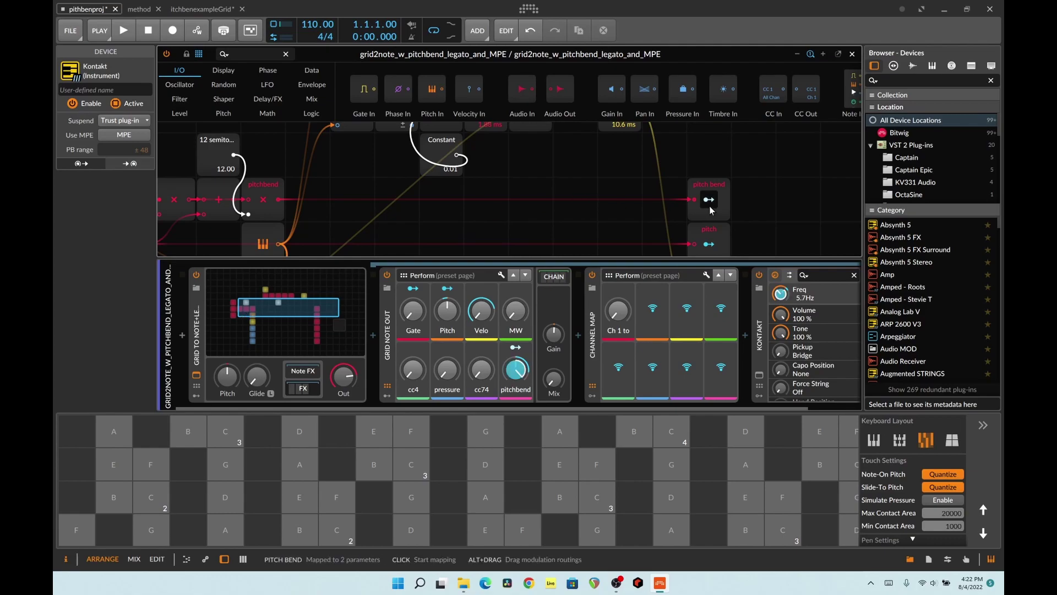
{"action": "scroll", "coordinate": [745, 407], "scroll_direction": "right", "scroll_amount": 2}
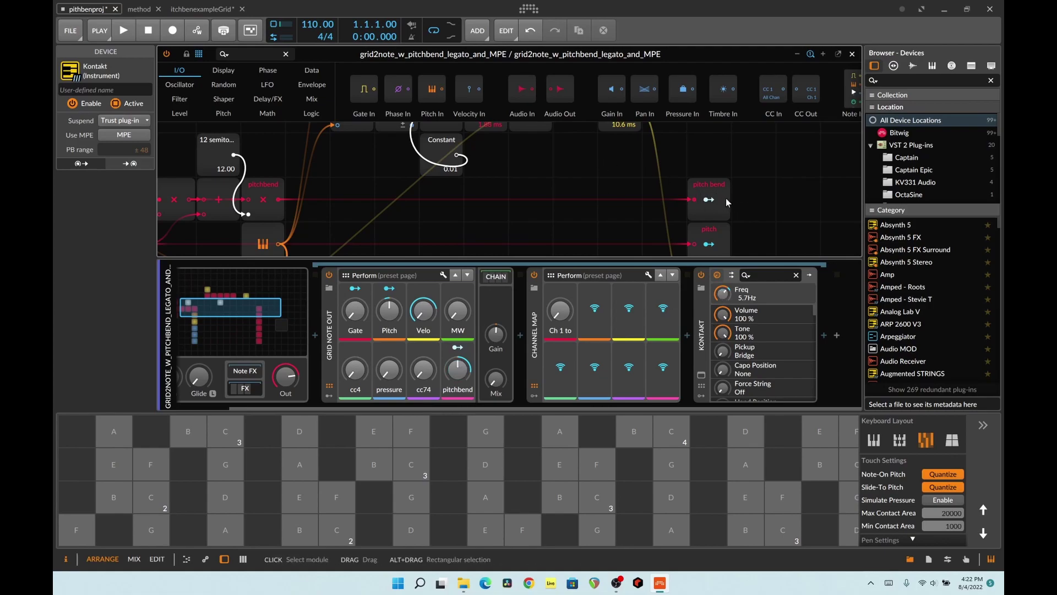
{"action": "scroll", "coordinate": [758, 209], "scroll_direction": "up", "scroll_amount": 3}
{"action": "scroll", "coordinate": [758, 210], "scroll_direction": "down", "scroll_amount": 3}
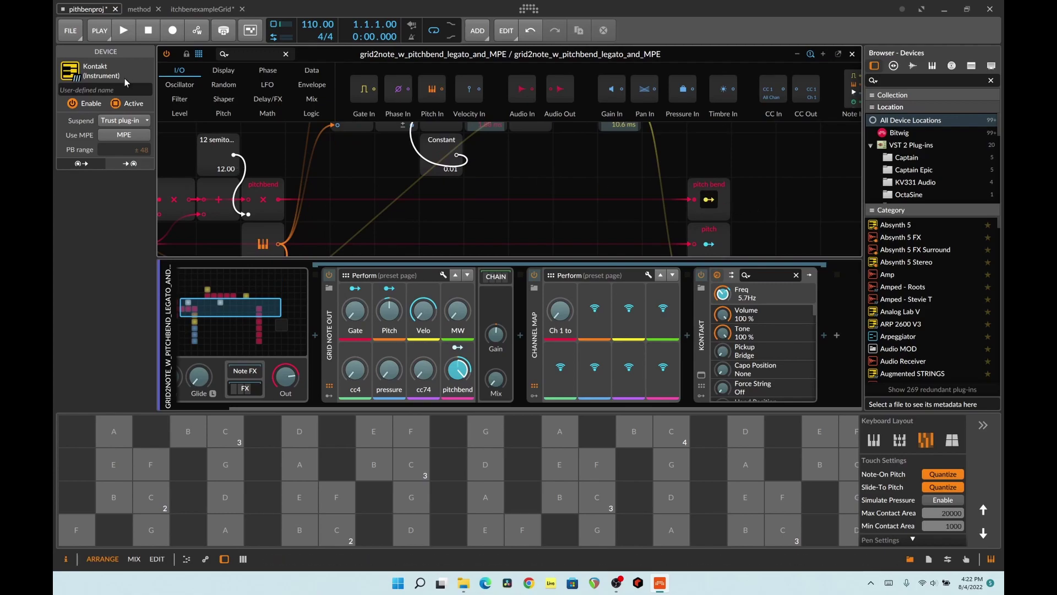
Create a new project and load the ImPerfect synth onto the Inst 1 track.
{"action": "left_click", "coordinate": [78, 41]}
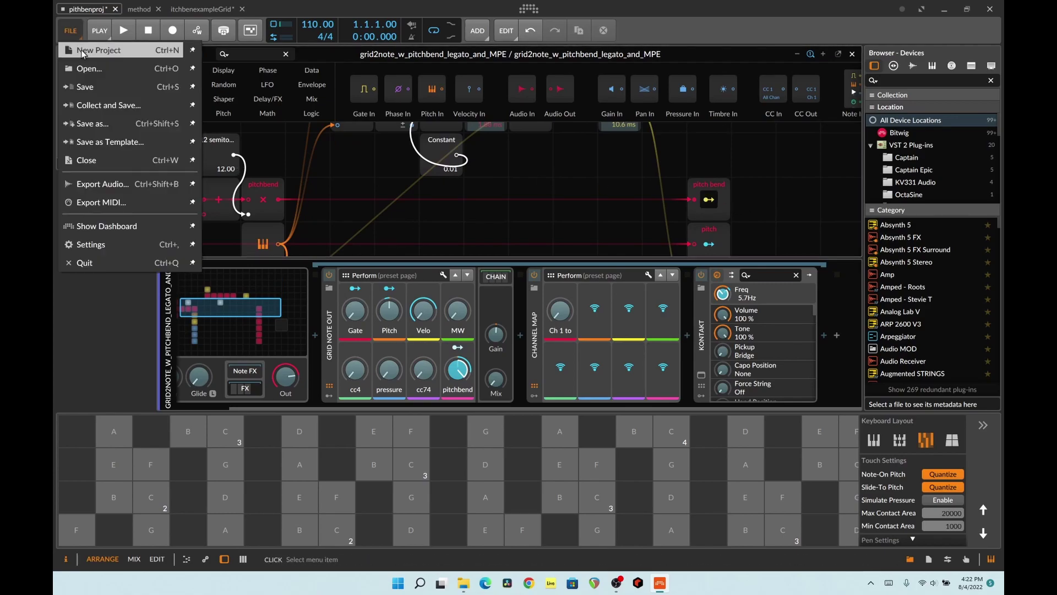
{"action": "left_click", "coordinate": [82, 53]}
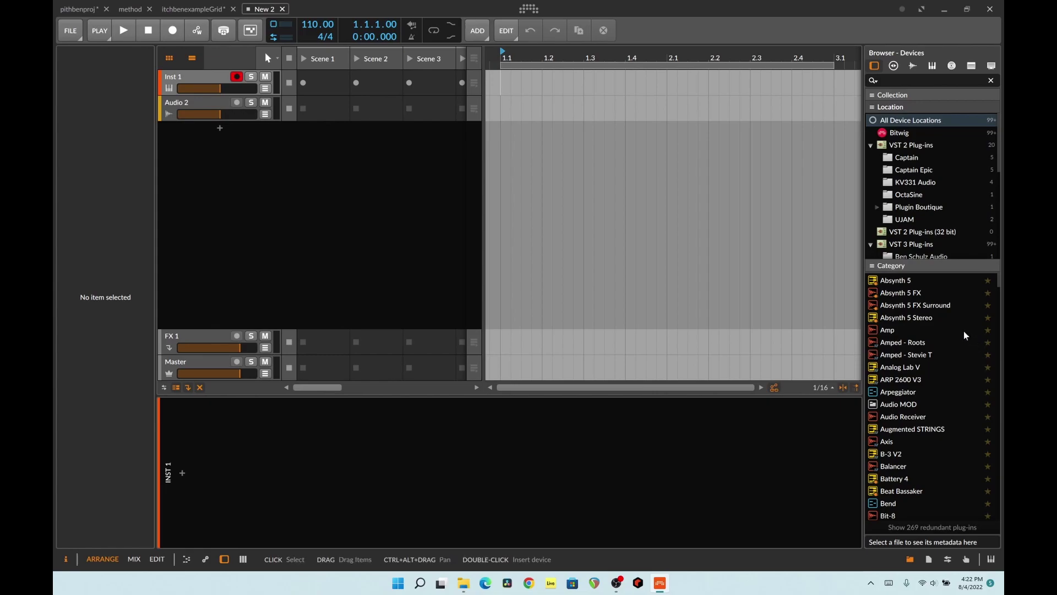
{"action": "scroll", "coordinate": [947, 368], "scroll_direction": "down", "scroll_amount": 15}
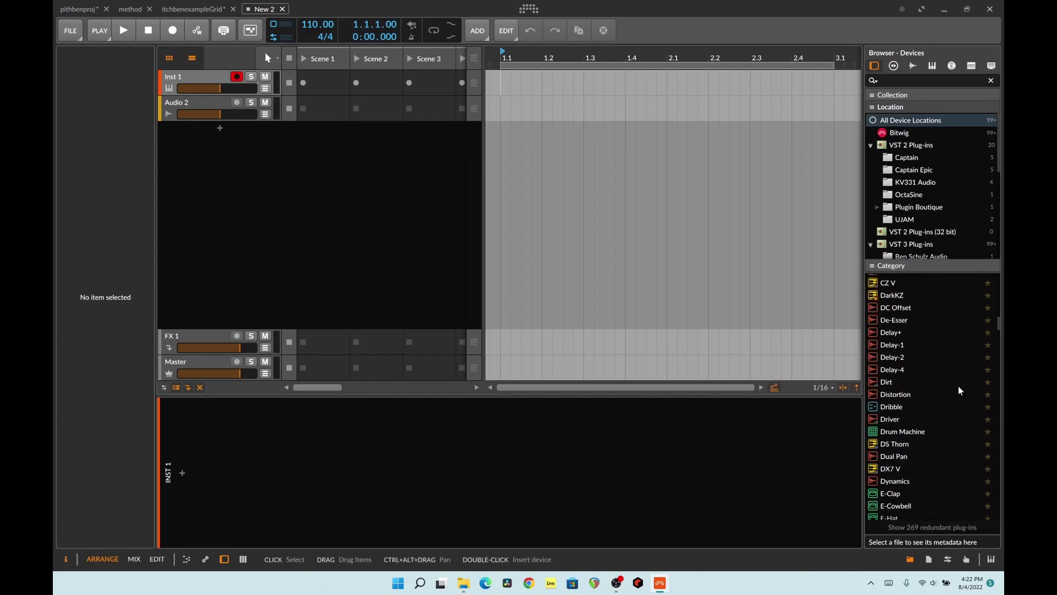
{"action": "scroll", "coordinate": [959, 390], "scroll_direction": "down", "scroll_amount": 8}
{"action": "scroll", "coordinate": [959, 390], "scroll_direction": "down", "scroll_amount": 5}
{"action": "double_click", "coordinate": [889, 352]}
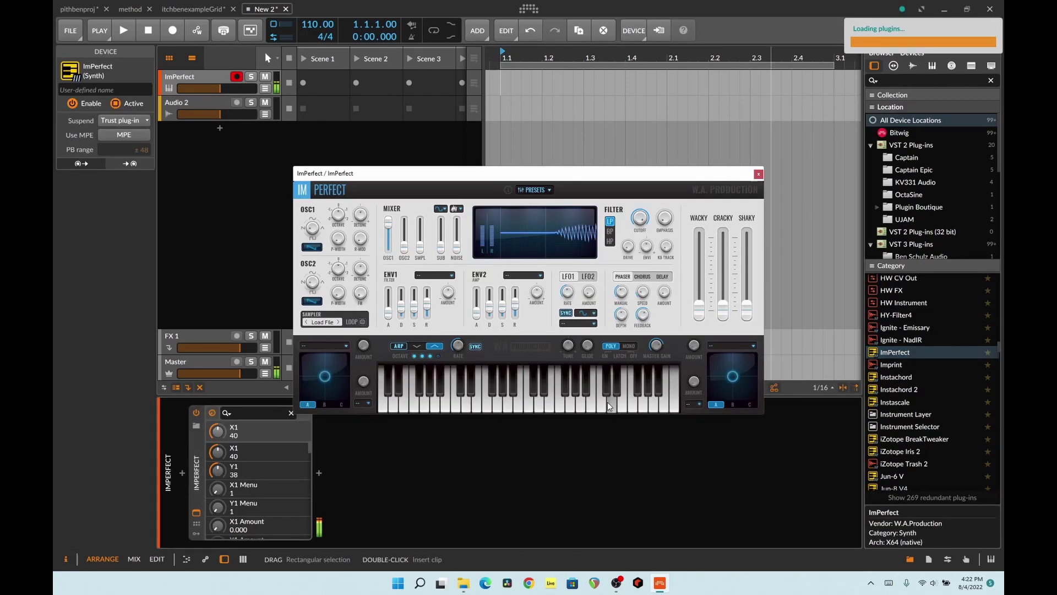
Play a test note on ImPerfect's keyboard and raise its Wacky amount to 0.244.
{"action": "left_click", "coordinate": [529, 403]}
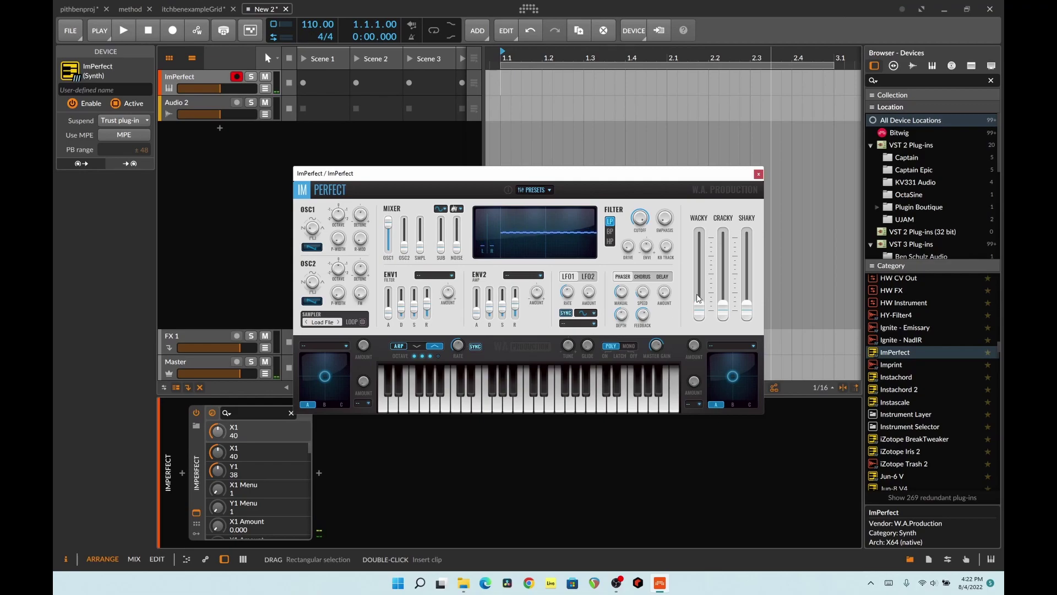
{"action": "left_click_drag", "start_coordinate": [707, 306], "coordinate": [691, 256]}
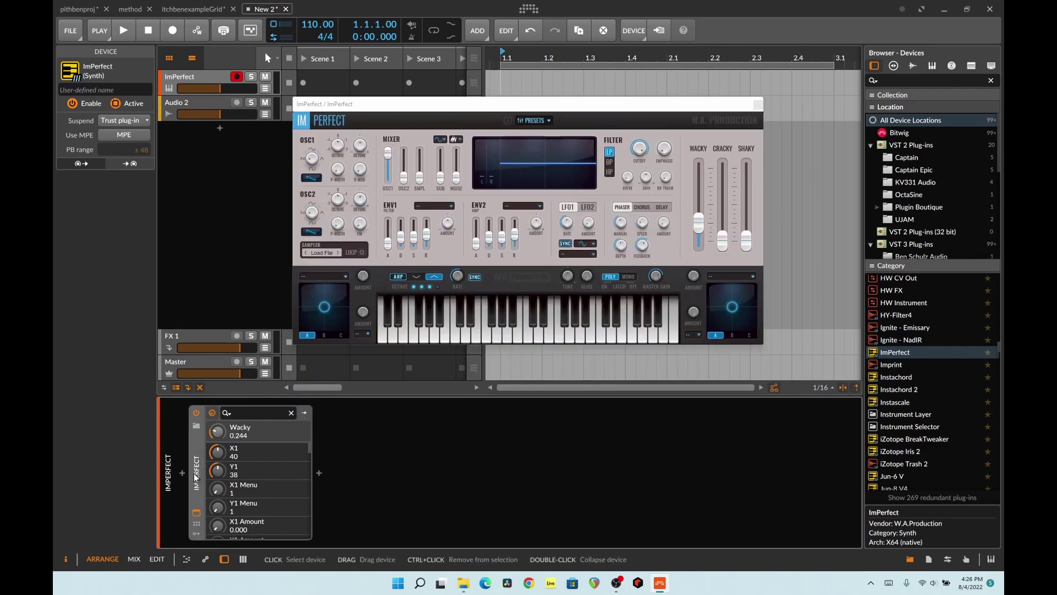
Insert a Poly Grid before ImPerfect and move ImPerfect into the Poly Grid's FX chain.
{"action": "left_click", "coordinate": [183, 473]}
{"action": "type", "text": "grid"}
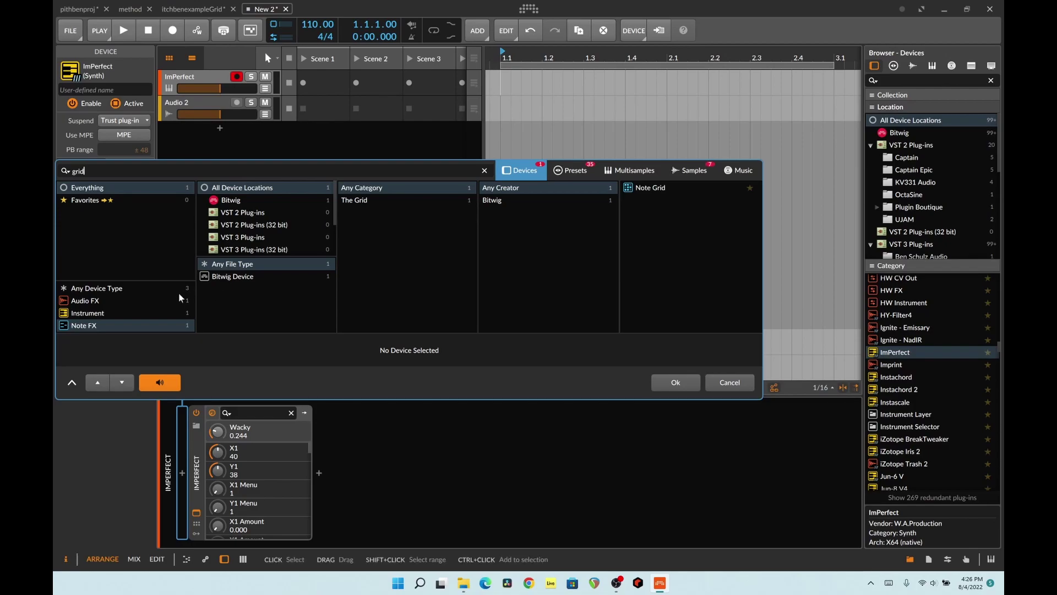
{"action": "left_click", "coordinate": [142, 289]}
{"action": "double_click", "coordinate": [648, 214]}
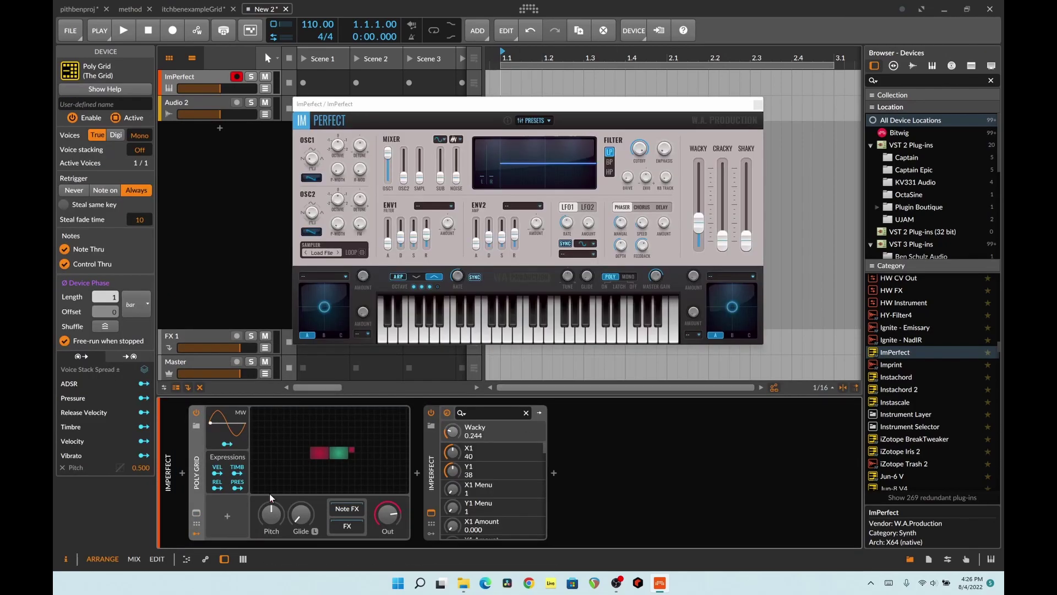
{"action": "mouse_move", "coordinate": [435, 474]}
{"action": "left_mouse_down"}
{"action": "mouse_move", "coordinate": [364, 467]}
{"action": "mouse_move", "coordinate": [374, 463]}
{"action": "left_mouse_up"}
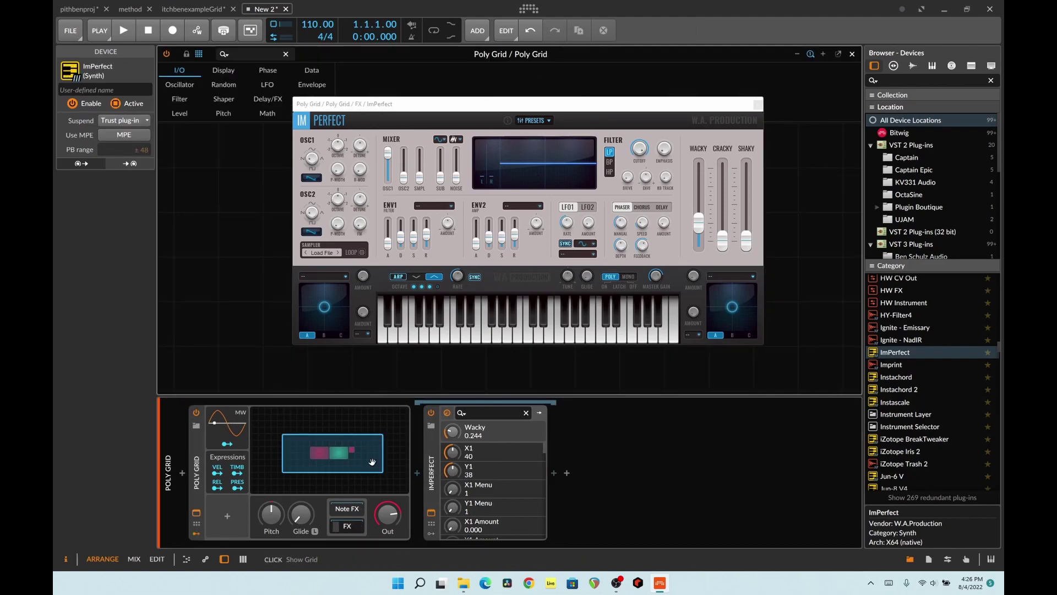
{"action": "left_click", "coordinate": [759, 105]}
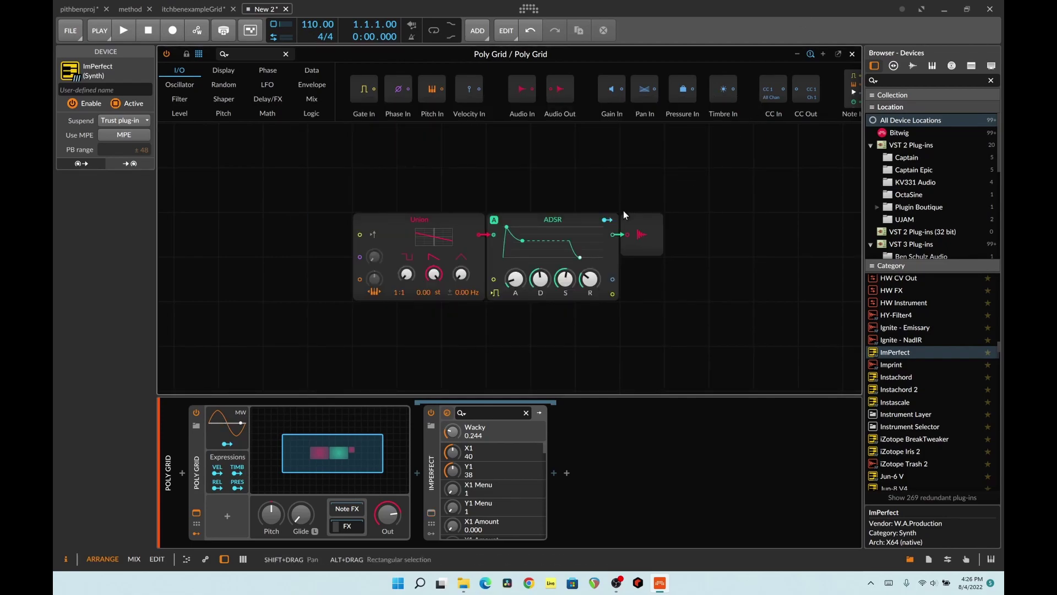
Delete the default ADSR, Union and audio output modules from the Poly Grid patch.
{"action": "left_click", "coordinate": [588, 223]}
{"action": "key", "text": "Delete"}
{"action": "left_click", "coordinate": [445, 215]}
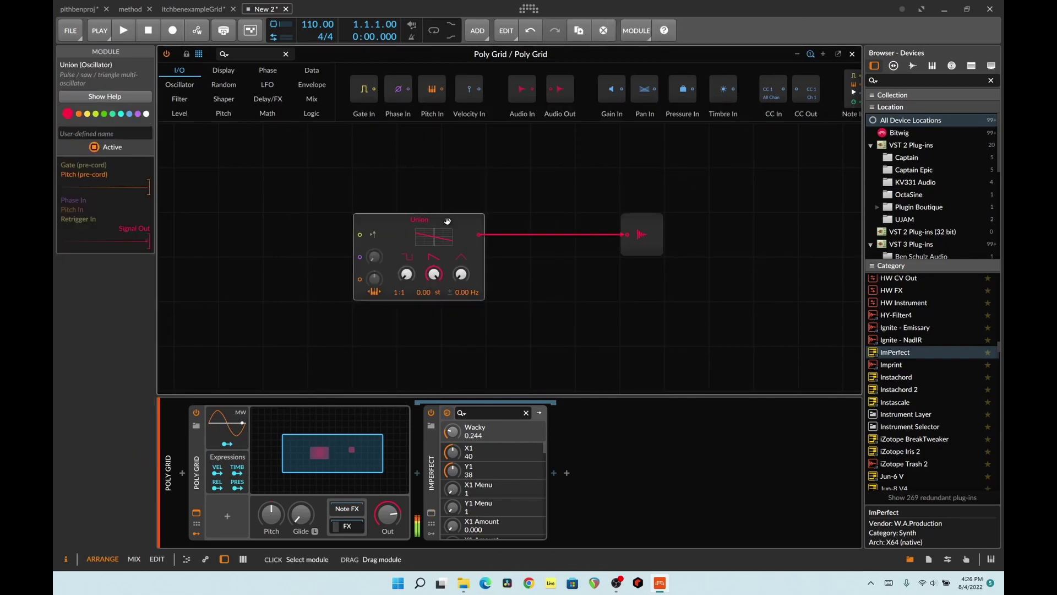
{"action": "key", "text": "Delete"}
{"action": "key", "text": "Delete"}
Add a Modulator Out and an S/H LFO, placed before it, to the empty grid patch.
{"action": "scroll", "coordinate": [742, 93], "scroll_direction": "right", "scroll_amount": 5}
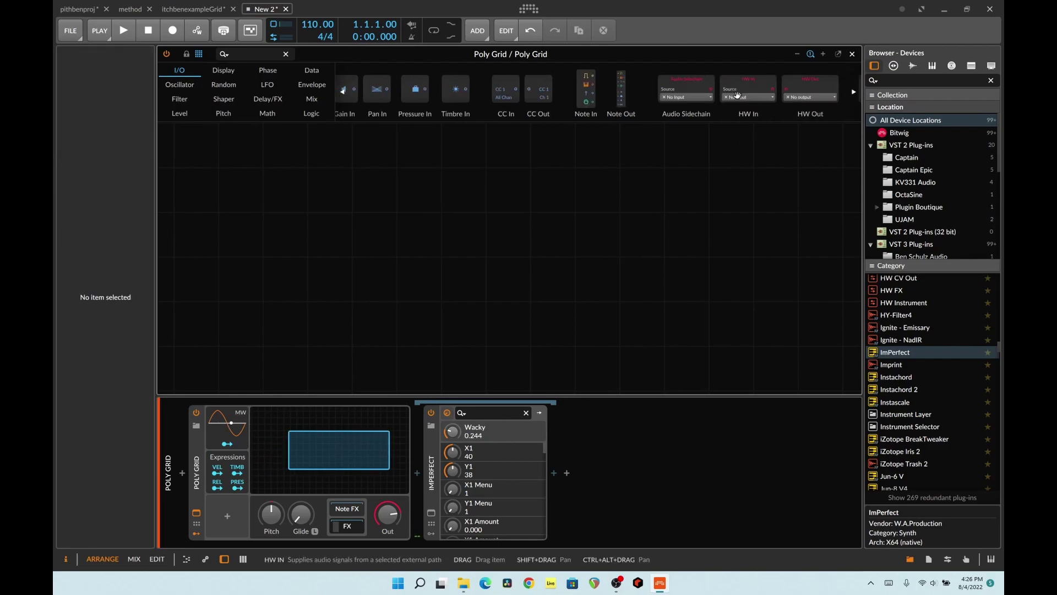
{"action": "left_click", "coordinate": [431, 513]}
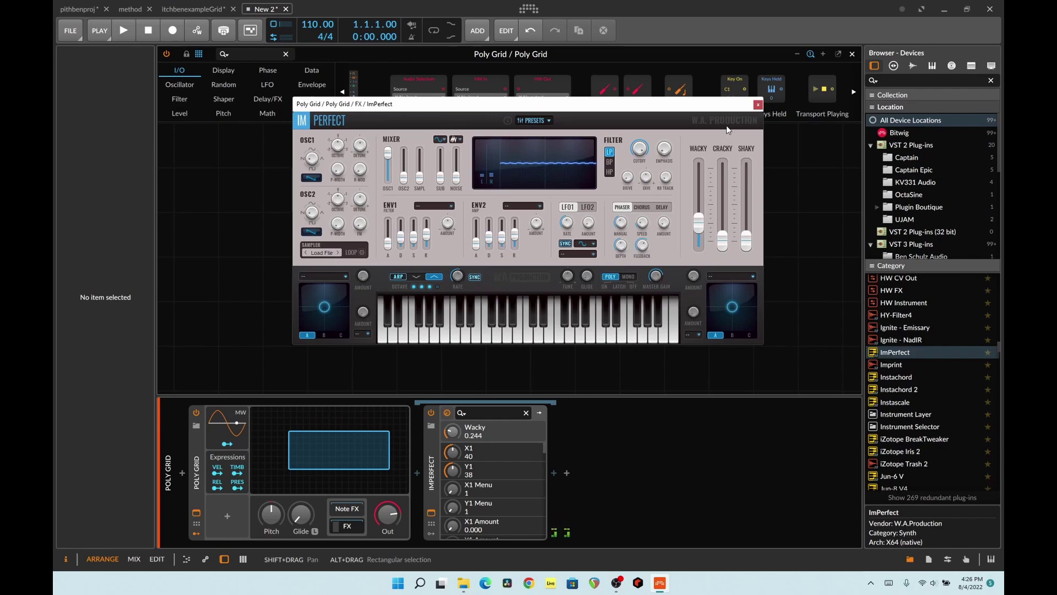
{"action": "left_click", "coordinate": [757, 104]}
{"action": "scroll", "coordinate": [666, 125], "scroll_direction": "right", "scroll_amount": 1}
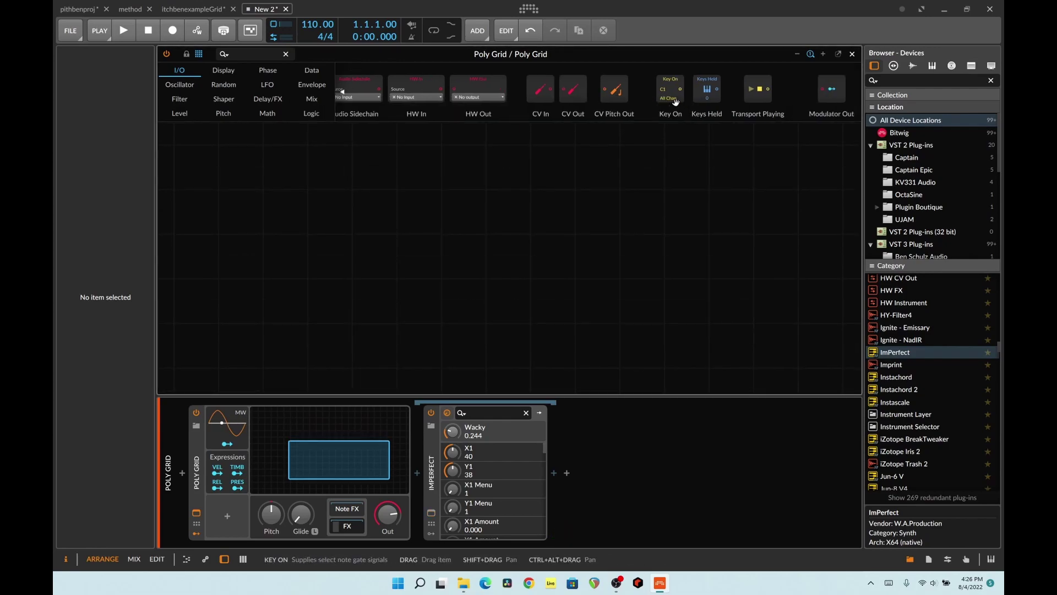
{"action": "left_click_drag", "start_coordinate": [831, 90], "coordinate": [464, 256]}
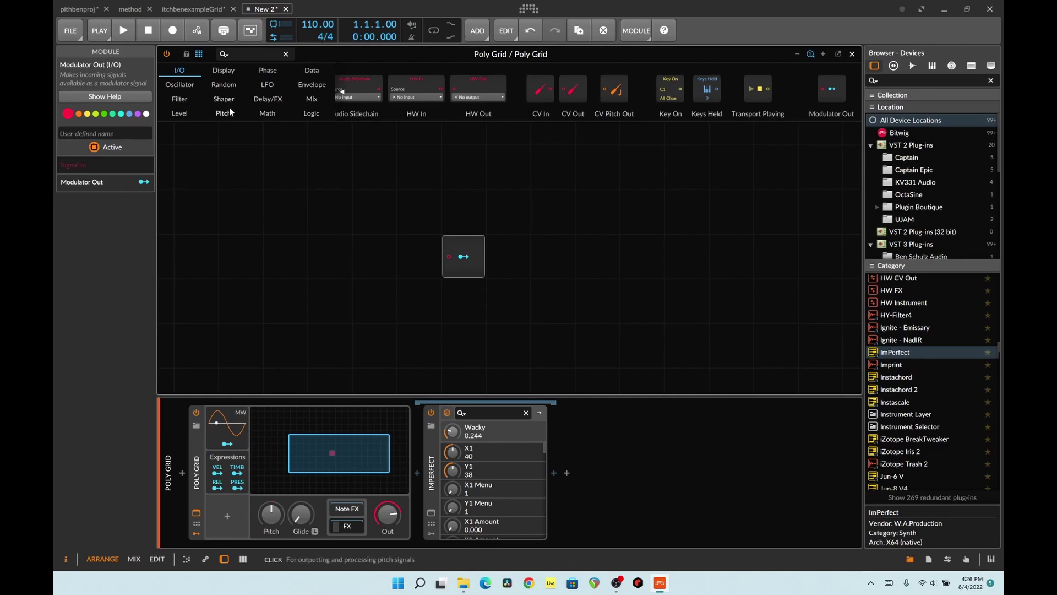
{"action": "left_click", "coordinate": [226, 86]}
{"action": "left_click_drag", "start_coordinate": [438, 98], "coordinate": [285, 278]}
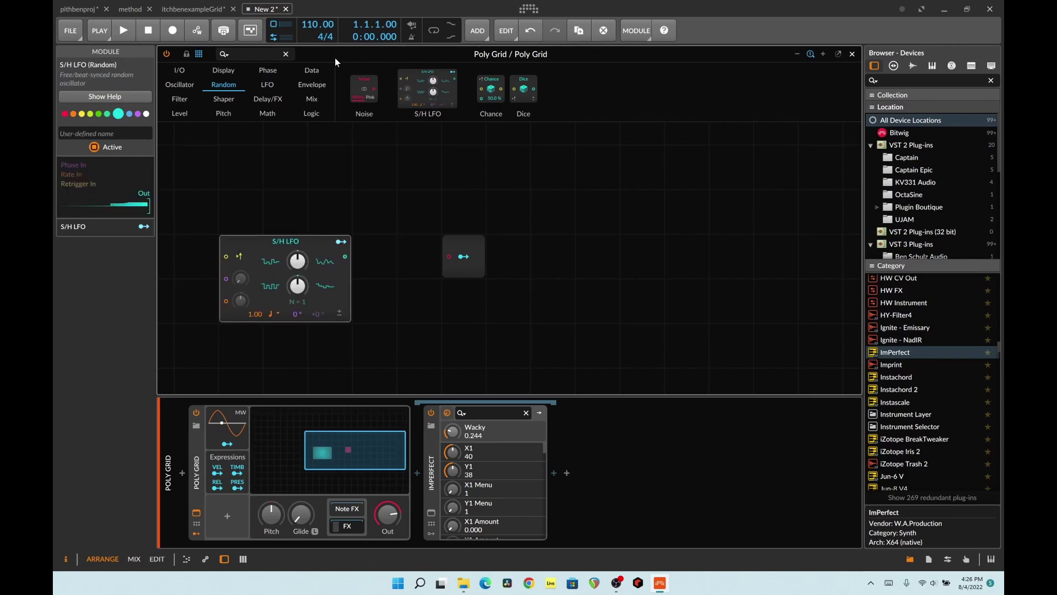
Add an Attenuate module after the S/H LFO and connect its output to the Modulator Out.
{"action": "left_click", "coordinate": [283, 55]}
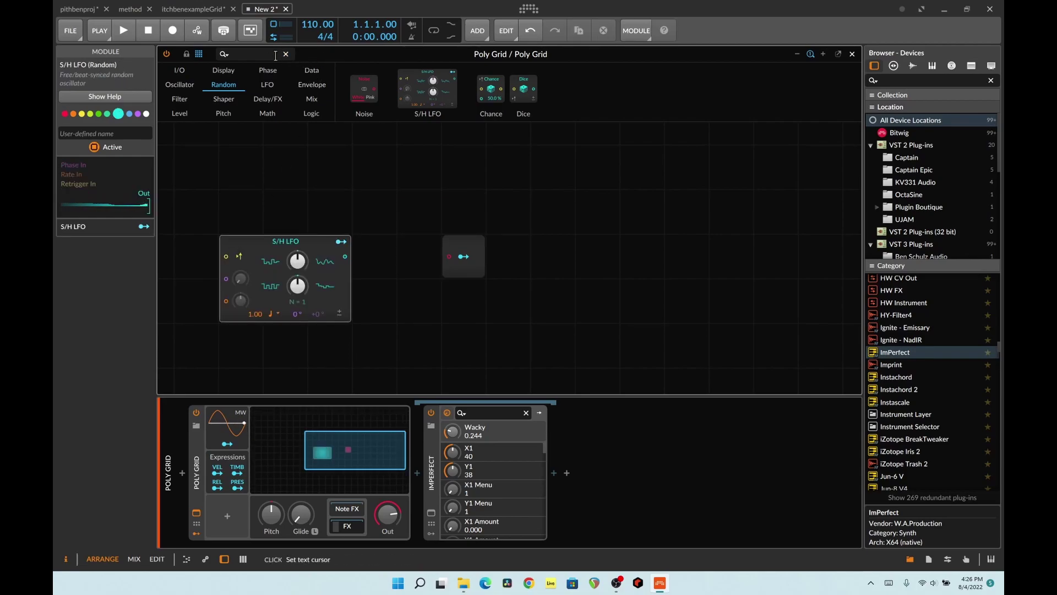
{"action": "type", "text": "TI"}
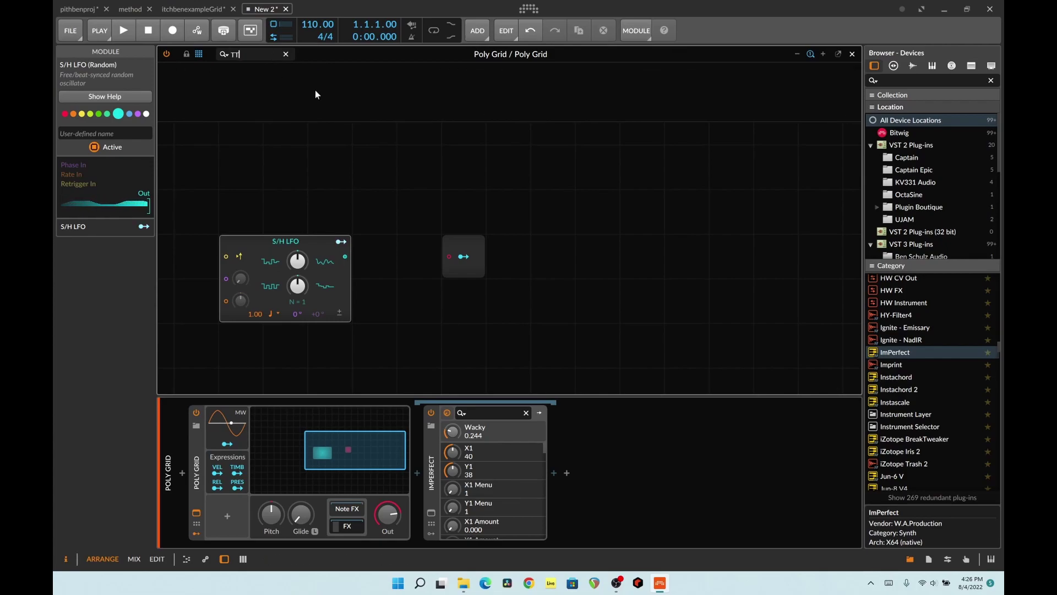
{"action": "key", "text": "BackSpace"}
{"action": "key", "text": "BackSpace"}
{"action": "type", "text": "att"}
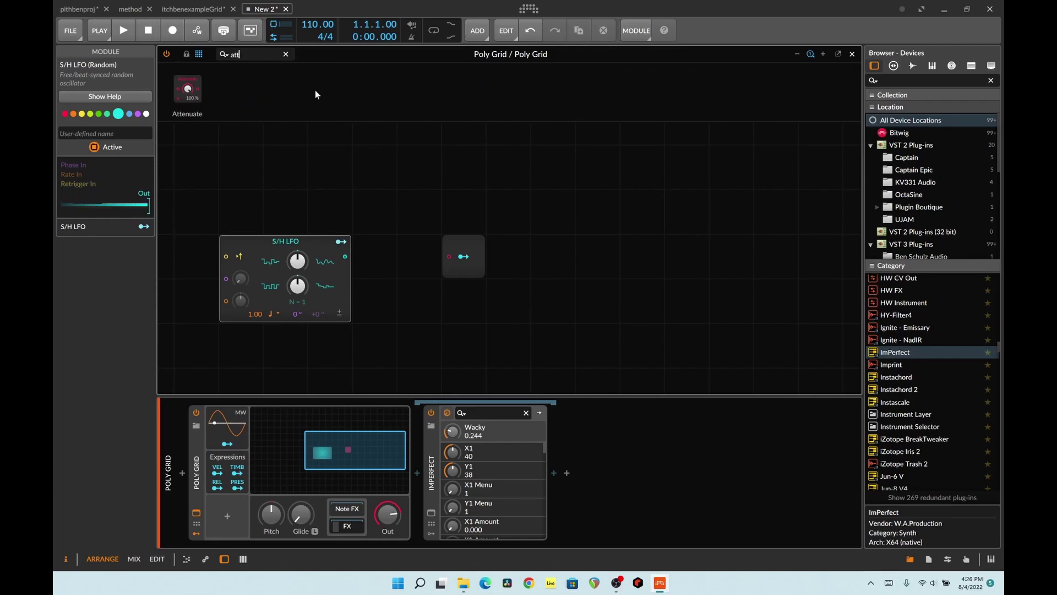
{"action": "left_click_drag", "start_coordinate": [187, 88], "coordinate": [375, 256]}
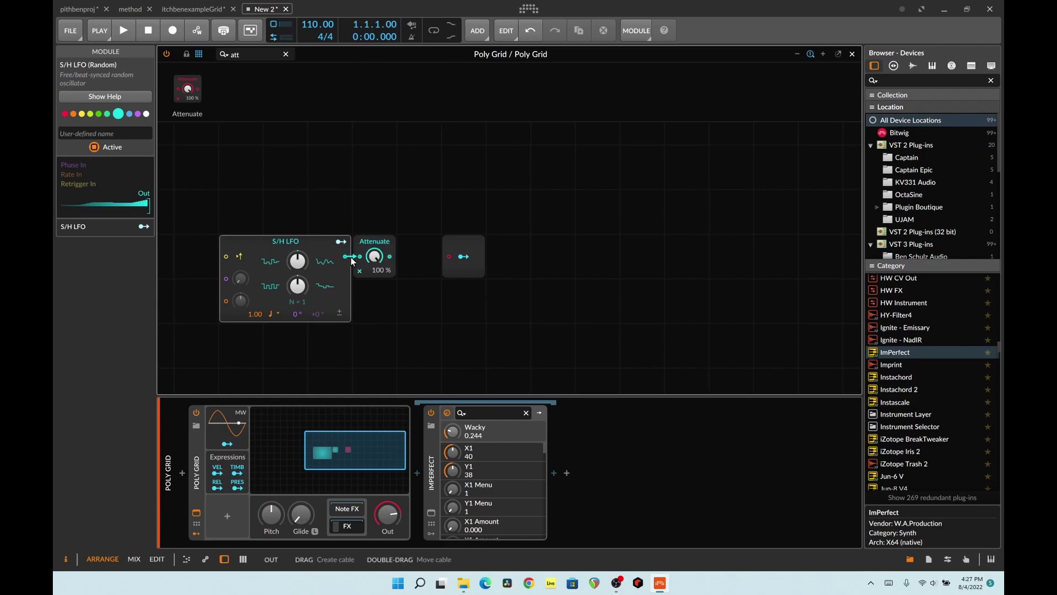
{"action": "left_click_drag", "start_coordinate": [458, 263], "coordinate": [447, 256]}
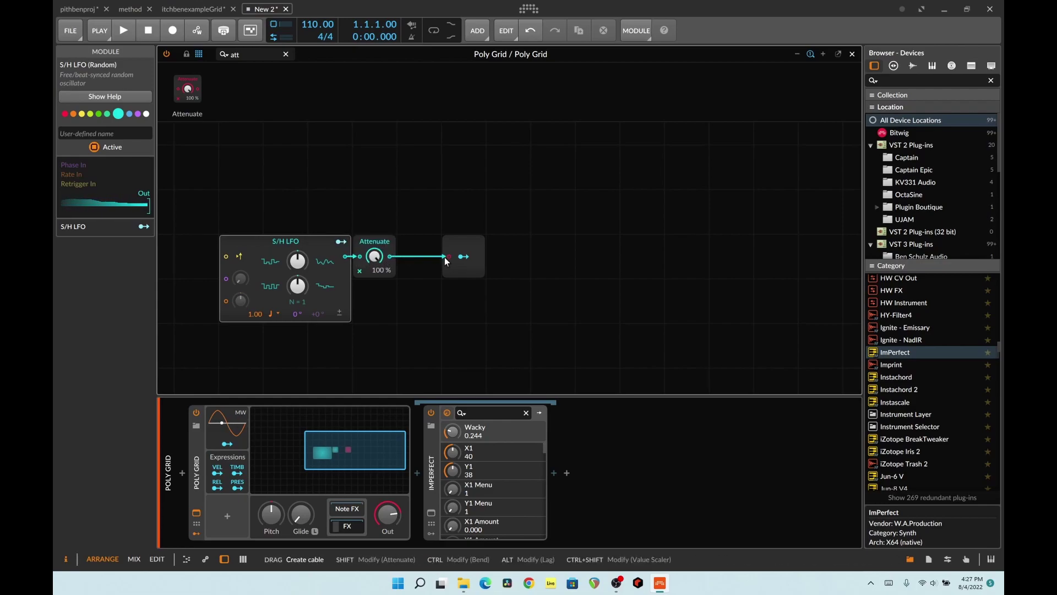
Set the S/H LFO's rate unit to bar and reduce the Attenuate level to 56.8 %.
{"action": "left_click", "coordinate": [269, 313]}
{"action": "left_click", "coordinate": [292, 357]}
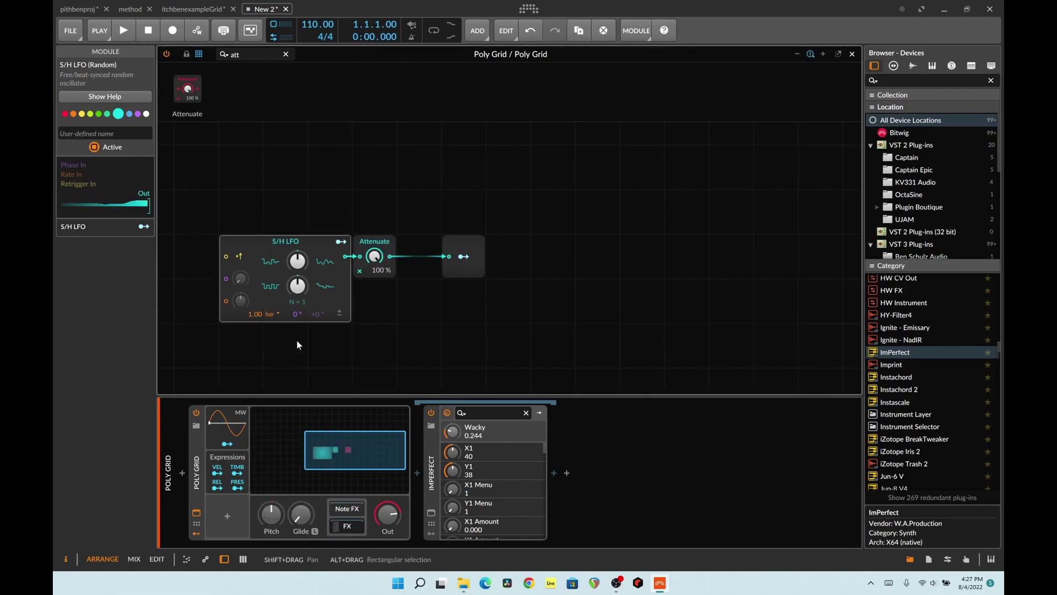
{"action": "left_click", "coordinate": [375, 242]}
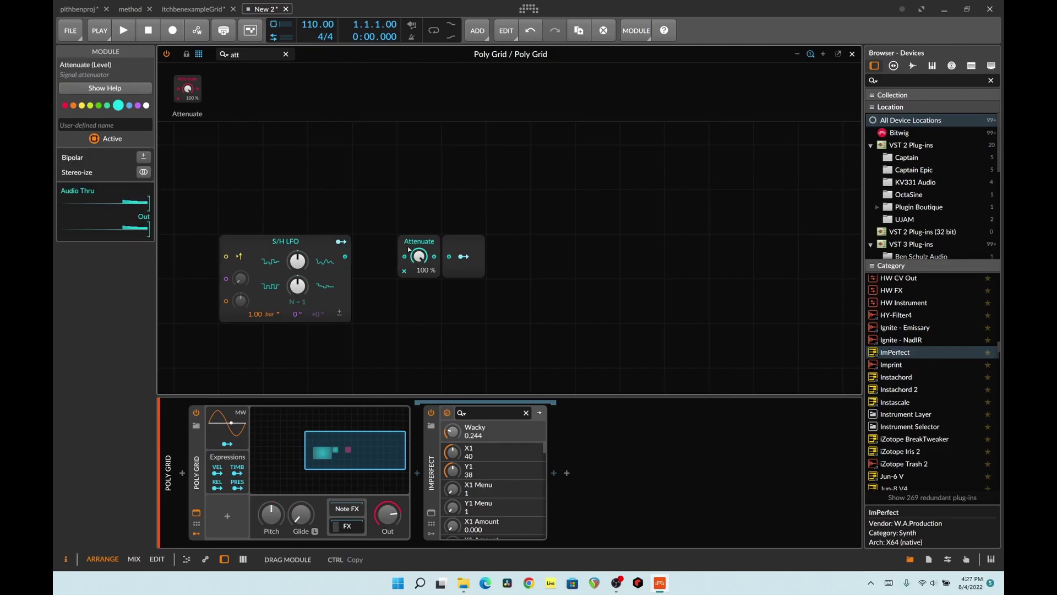
{"action": "left_click_drag", "start_coordinate": [374, 256], "coordinate": [399, 281]}
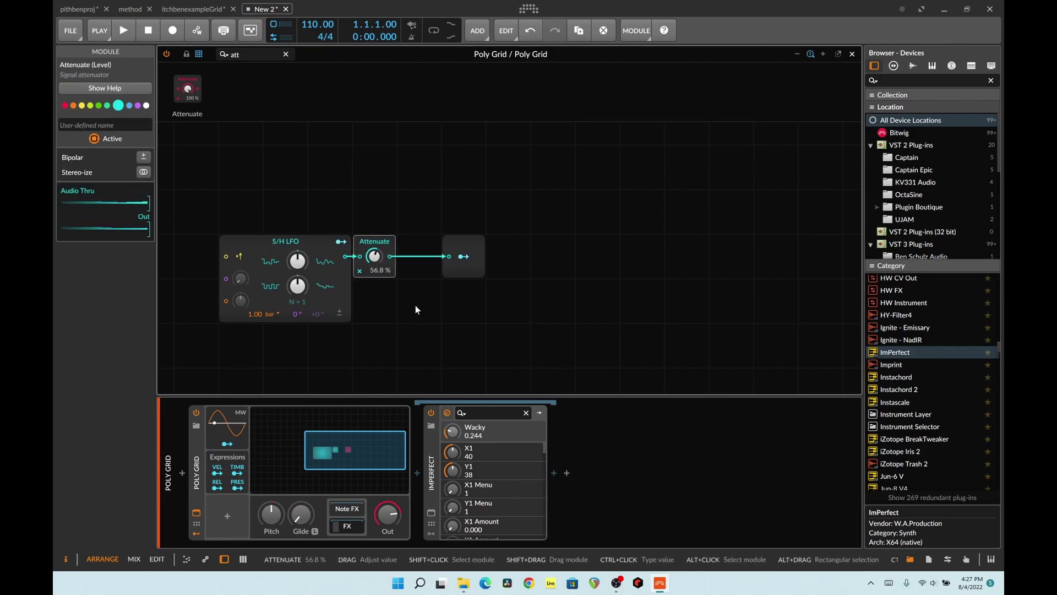
Map the Modulator Out to ImPerfect's Wacky parameter with a modulation amount of 0.612.
{"action": "left_click", "coordinate": [431, 513]}
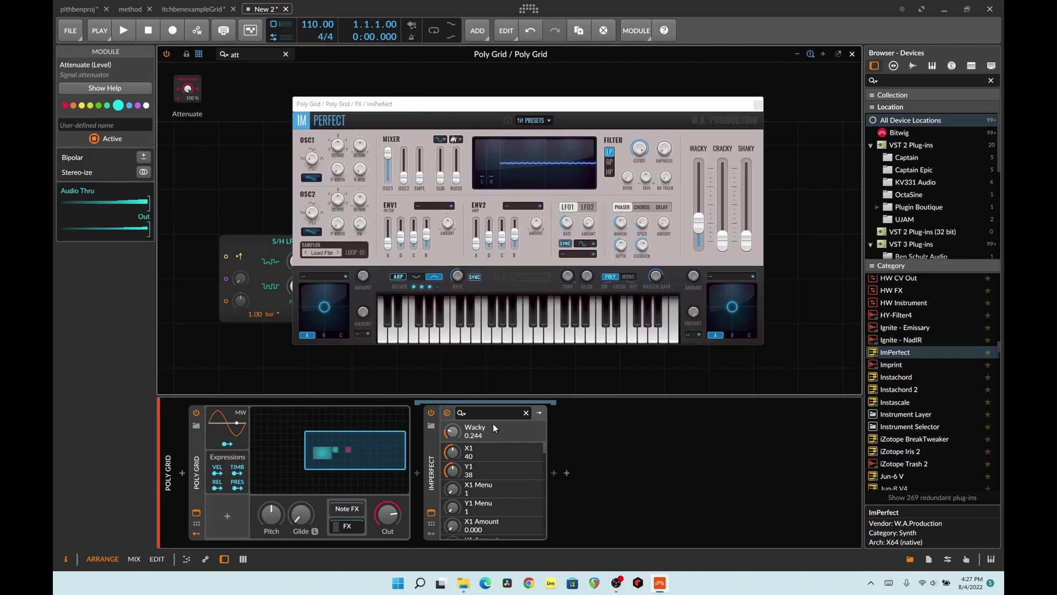
{"action": "left_click_drag", "start_coordinate": [484, 105], "coordinate": [539, 129]}
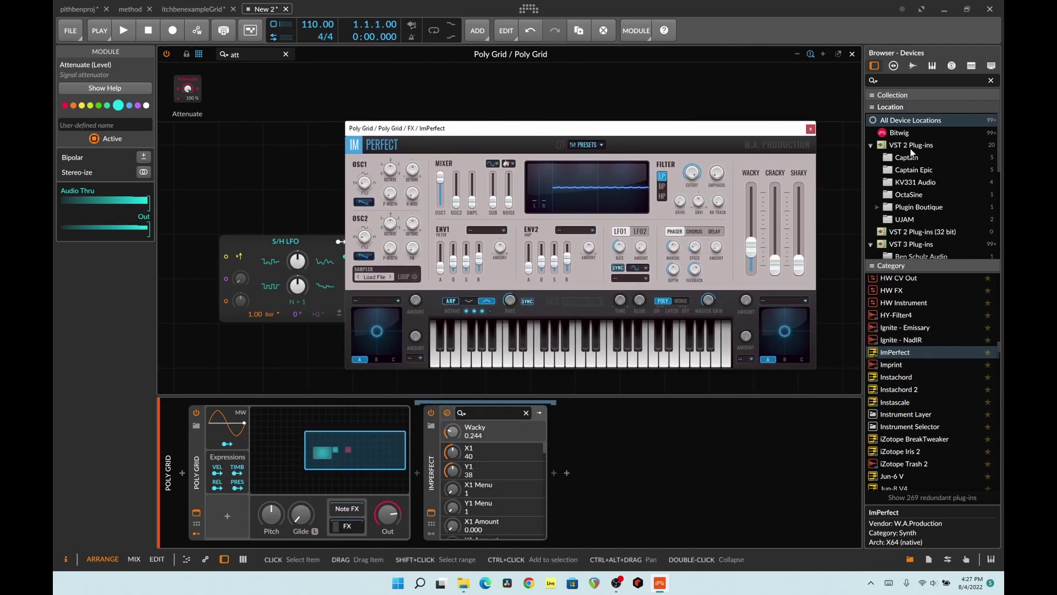
{"action": "left_click", "coordinate": [810, 129]}
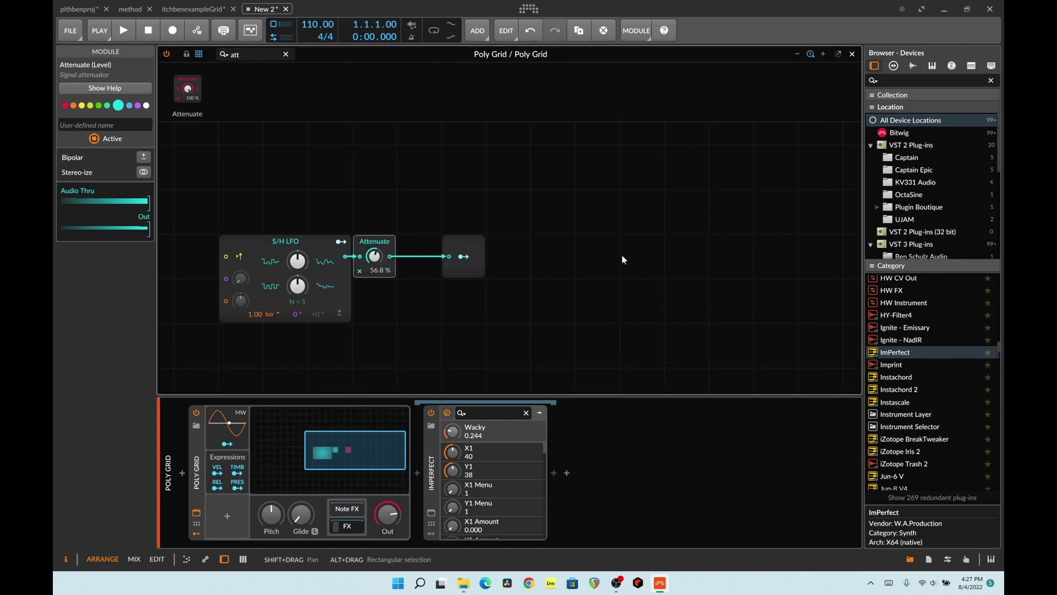
{"action": "left_click_drag", "start_coordinate": [424, 451], "coordinate": [445, 293]}
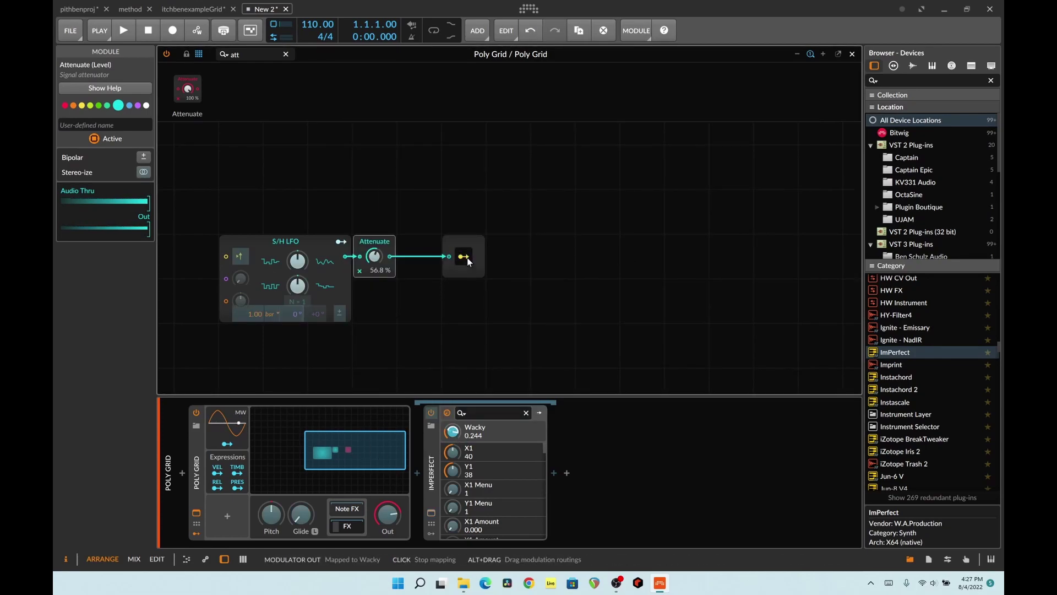
Open the ImPerfect plug-in window and play several notes on its keyboard to audition the Wacky modulation.
{"action": "left_click", "coordinate": [431, 513]}
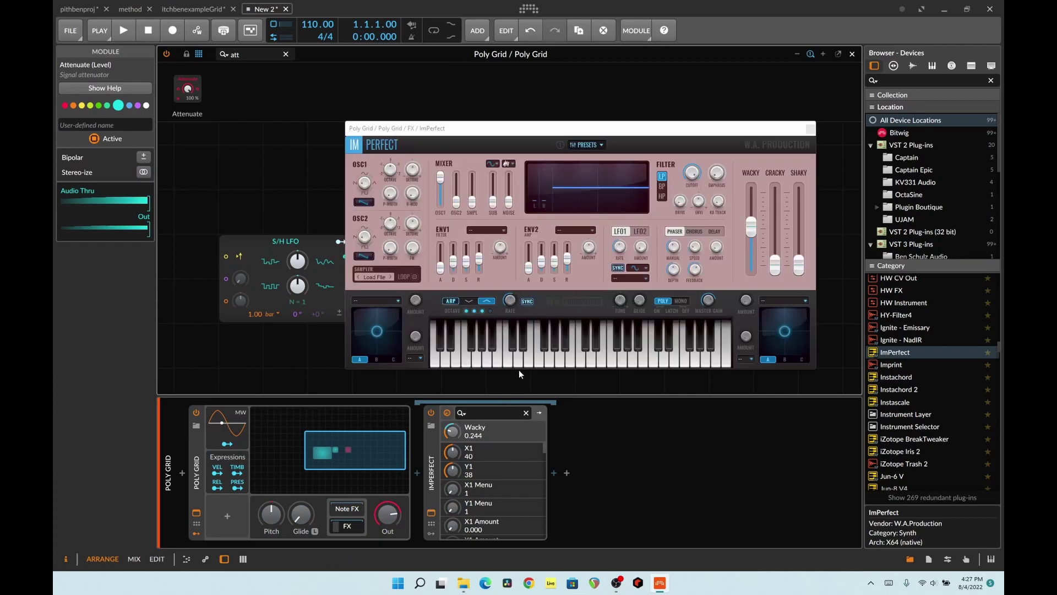
{"action": "left_click", "coordinate": [588, 363]}
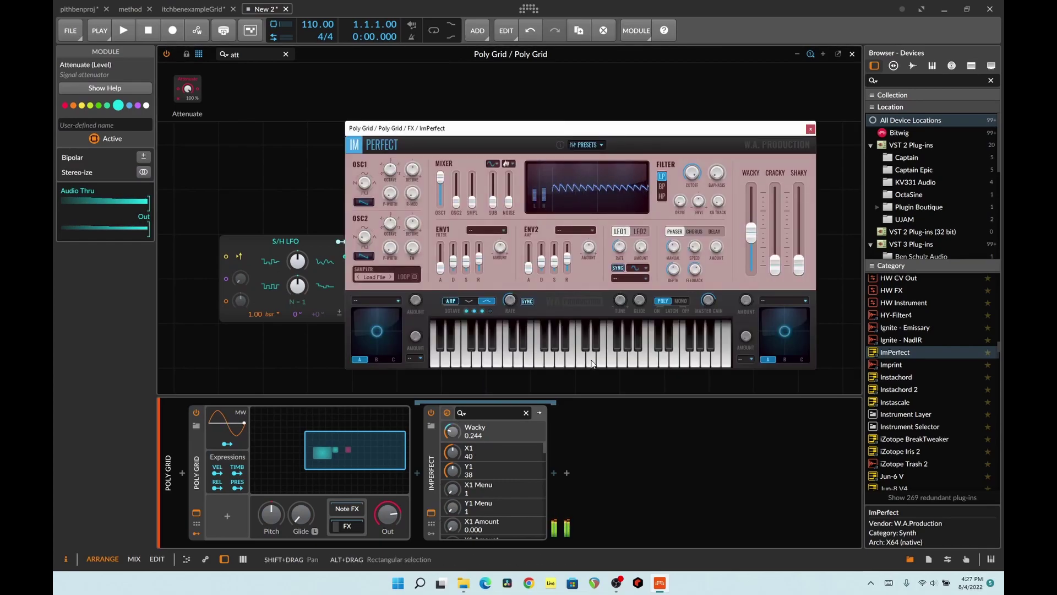
{"action": "left_click", "coordinate": [645, 357]}
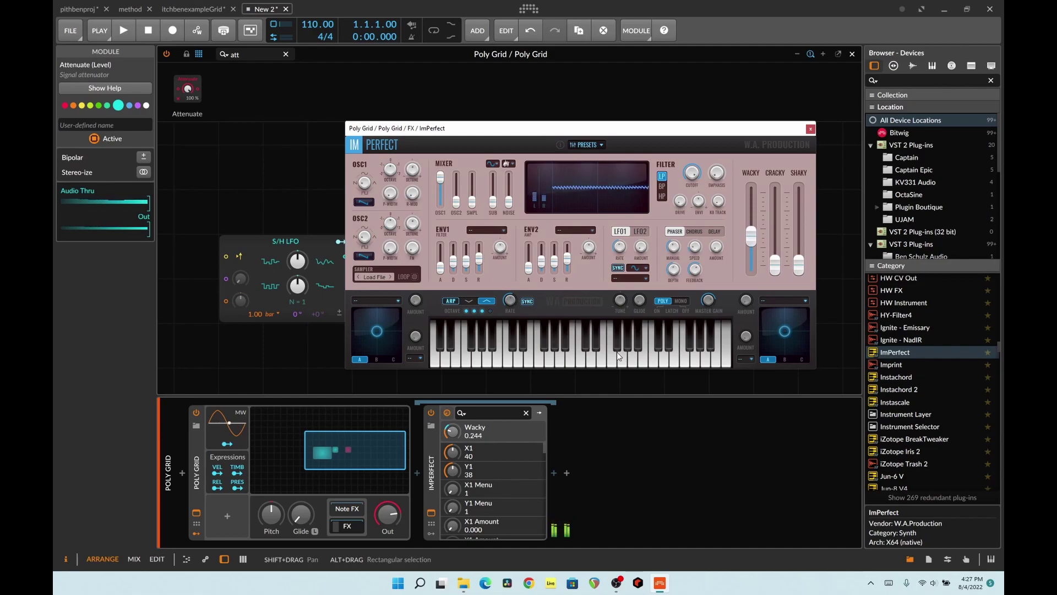
{"action": "left_click", "coordinate": [491, 351]}
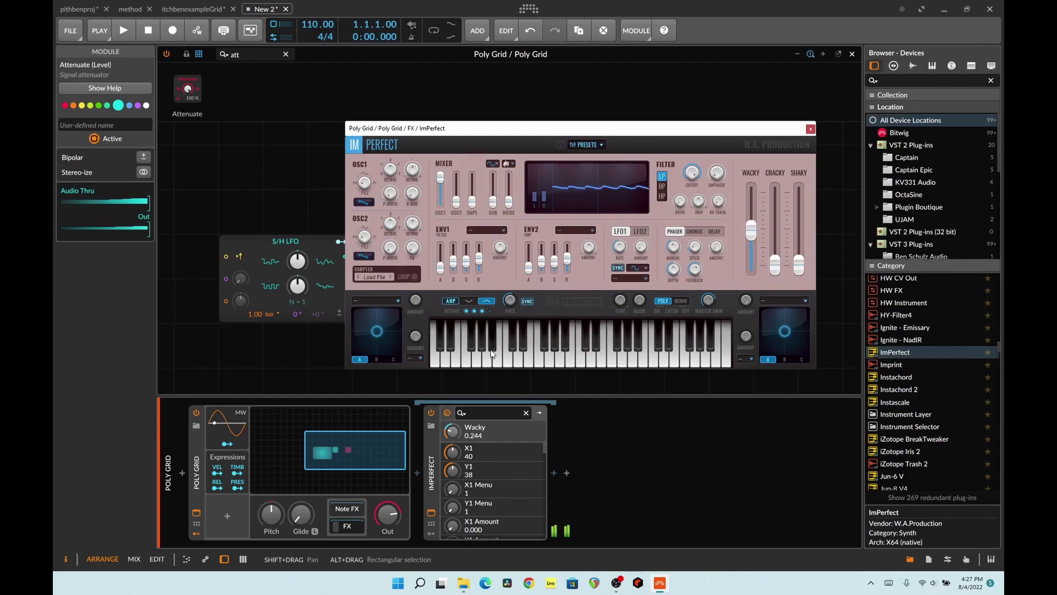
{"action": "left_click", "coordinate": [637, 325]}
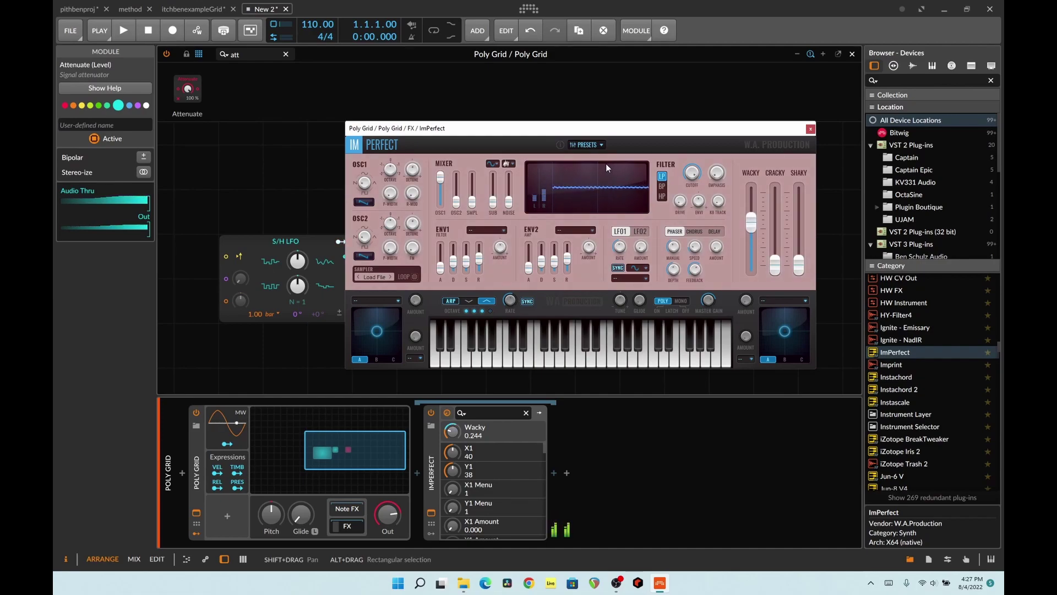
{"action": "left_click", "coordinate": [605, 360]}
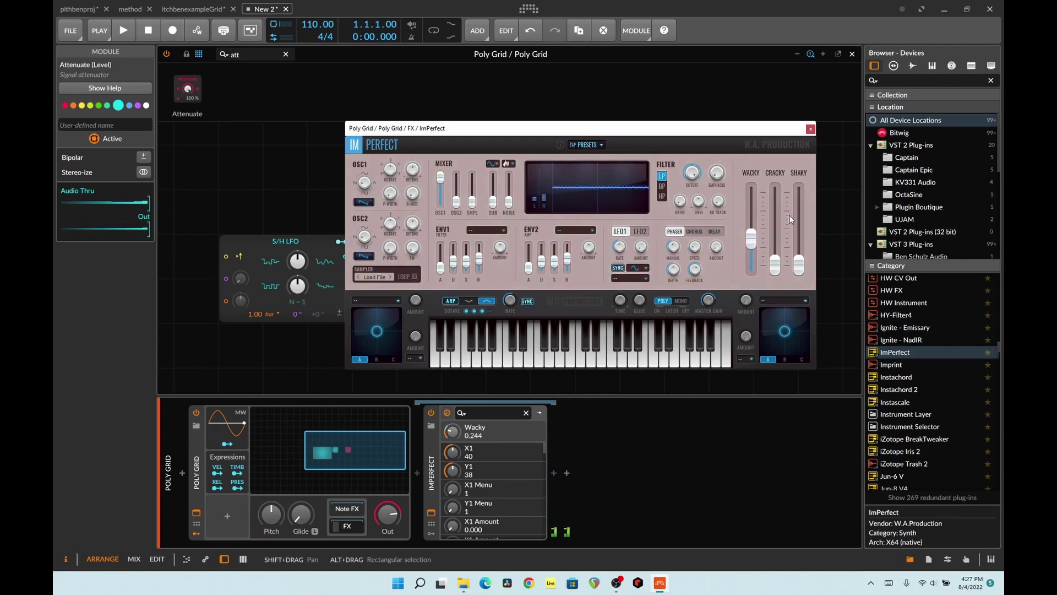
Raise ImPerfect's Shaky slider to 1.000 and play a note.
{"action": "left_click_drag", "start_coordinate": [803, 262], "coordinate": [811, 176]}
{"action": "left_click", "coordinate": [631, 364]}
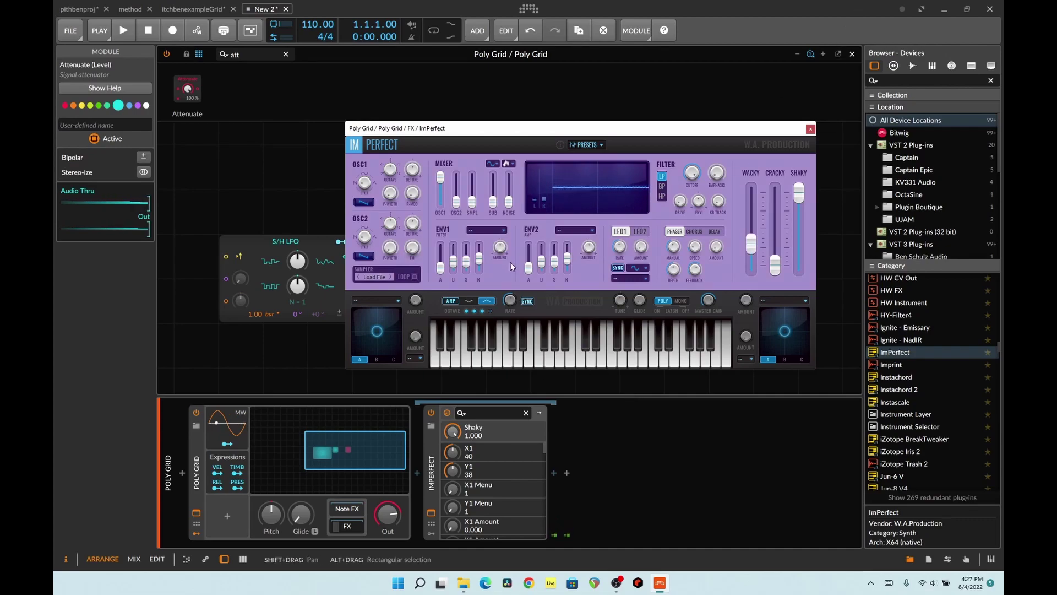
Reset Shaky to 0.000 and map the Modulator Out to it with a modulation amount of 0.764.
{"action": "left_click_drag", "start_coordinate": [525, 127], "coordinate": [611, 226]}
{"action": "left_click", "coordinate": [465, 259]}
{"action": "left_click_drag", "start_coordinate": [451, 431], "coordinate": [451, 501]}
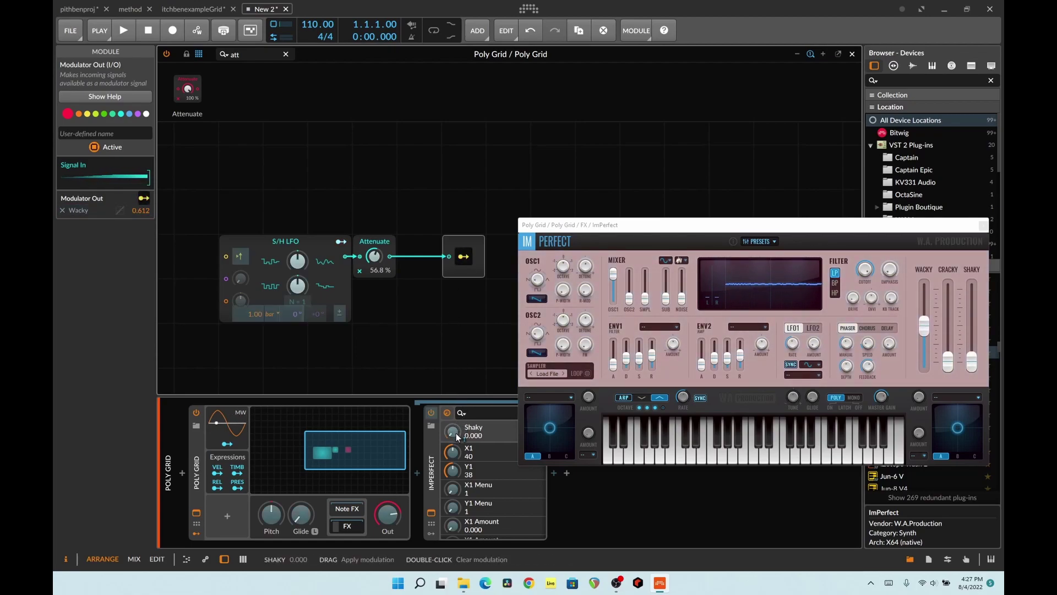
{"action": "left_click_drag", "start_coordinate": [455, 433], "coordinate": [457, 437]}
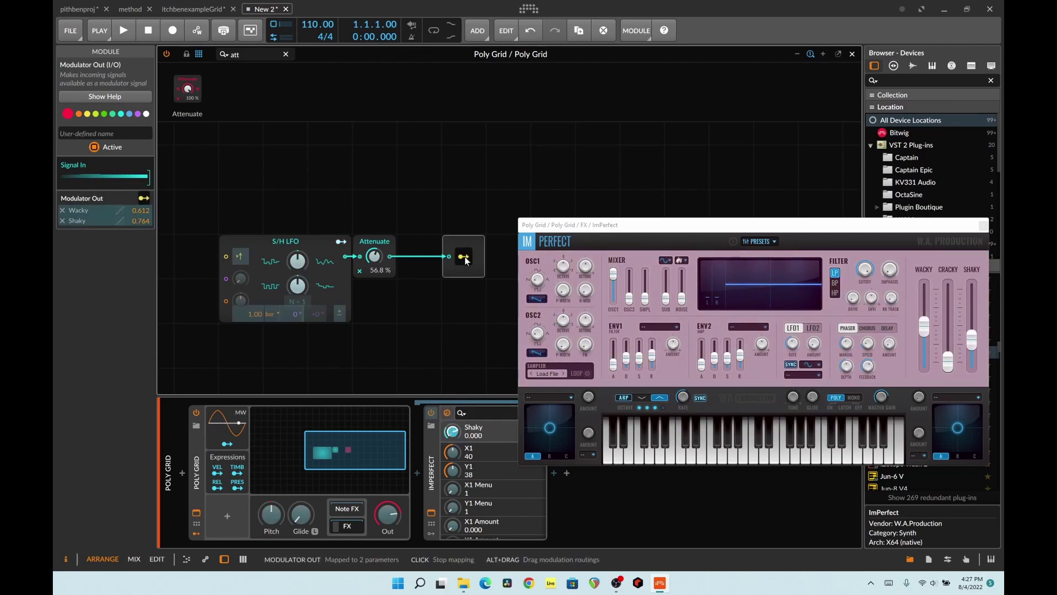
Play a series of notes on ImPerfect's keyboard to audition the combined Wacky and Shaky modulation.
{"action": "left_click_drag", "start_coordinate": [613, 224], "coordinate": [349, 114]}
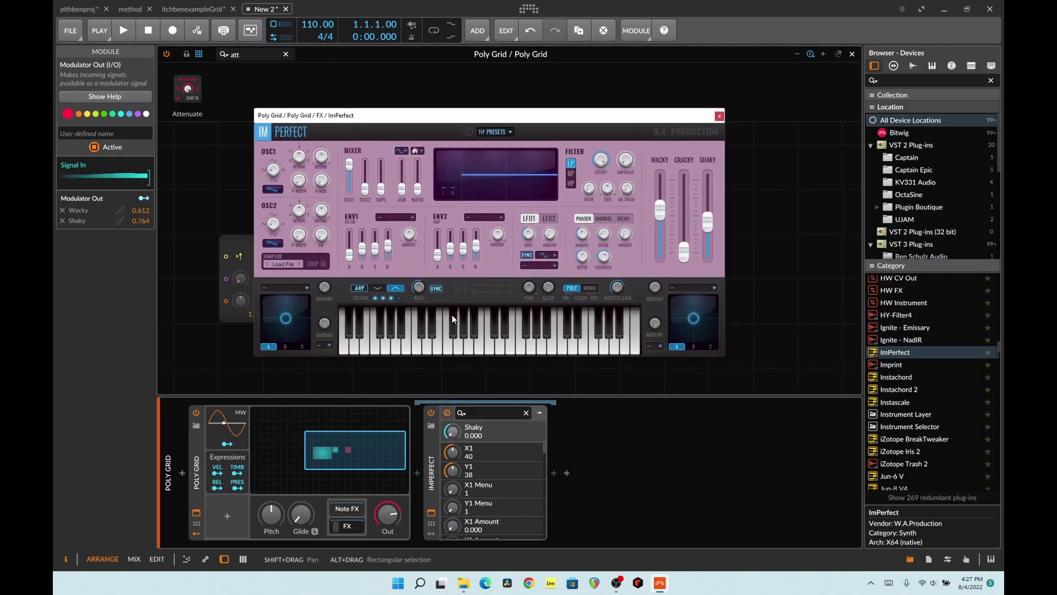
{"action": "left_click", "coordinate": [489, 347]}
{"action": "left_click", "coordinate": [510, 347]}
{"action": "left_click", "coordinate": [563, 344]}
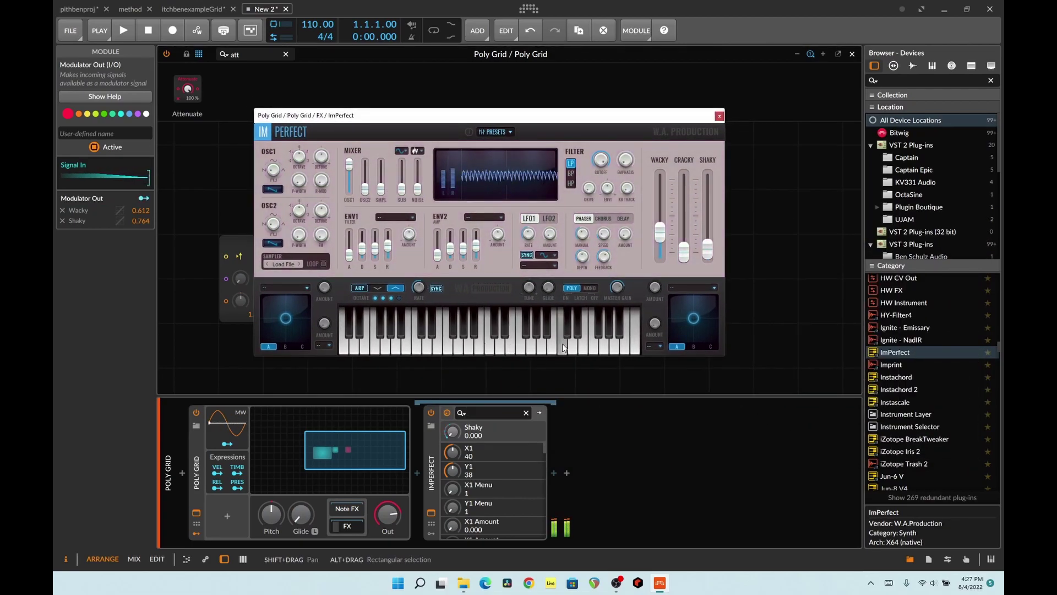
{"action": "left_click", "coordinate": [463, 344]}
{"action": "left_click", "coordinate": [501, 347]}
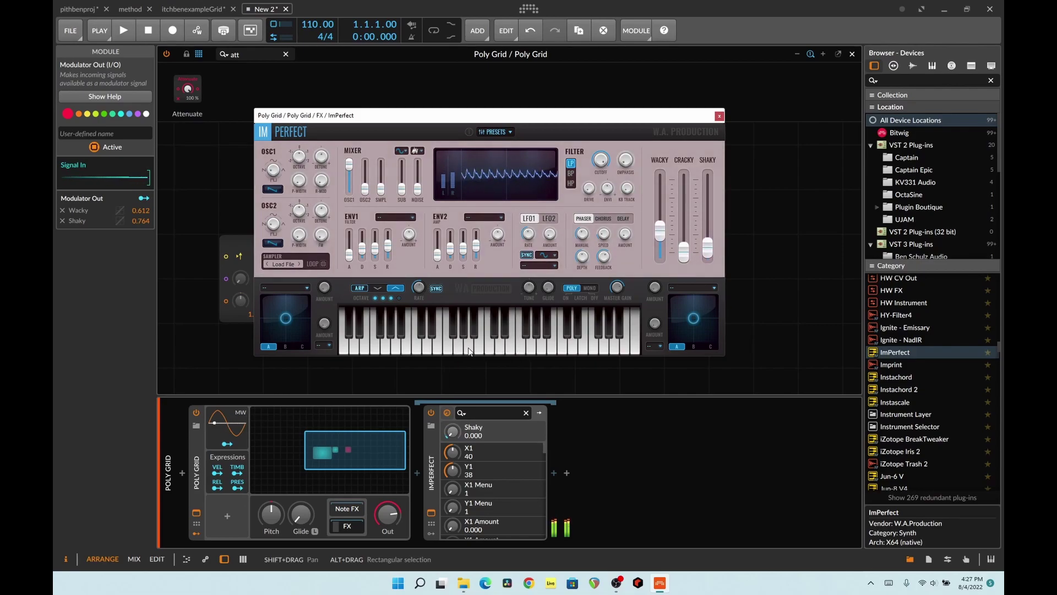
{"action": "left_click", "coordinate": [482, 344]}
{"action": "left_click", "coordinate": [520, 344]}
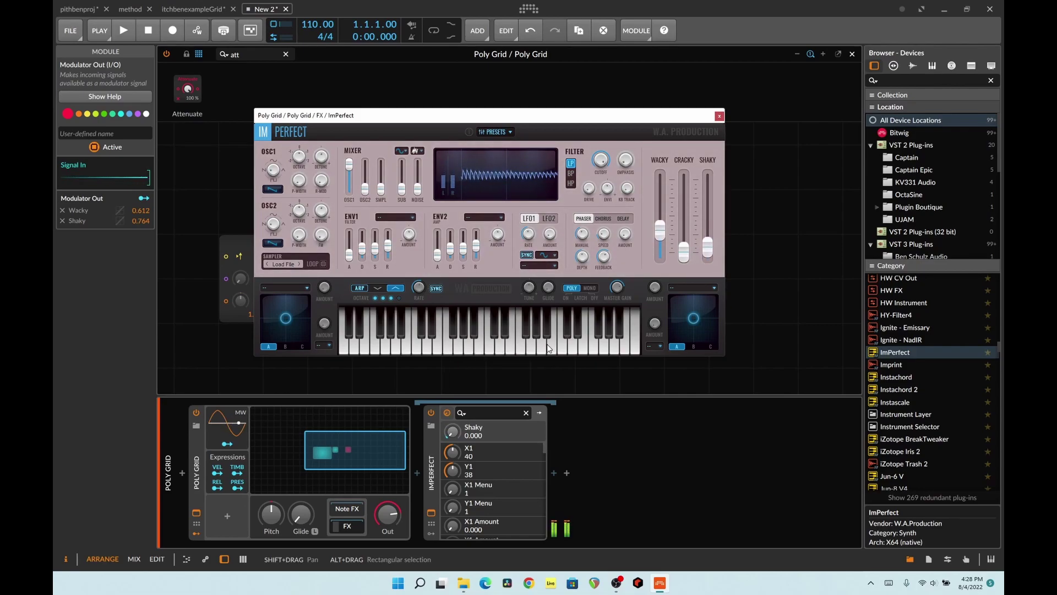
{"action": "left_click", "coordinate": [524, 344]}
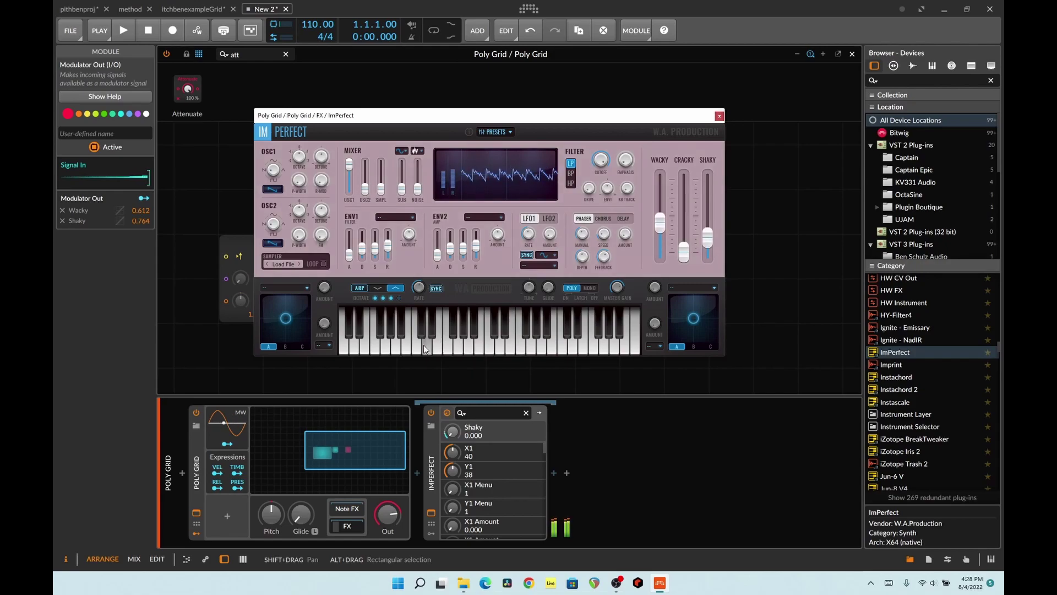
{"action": "left_click", "coordinate": [517, 337]}
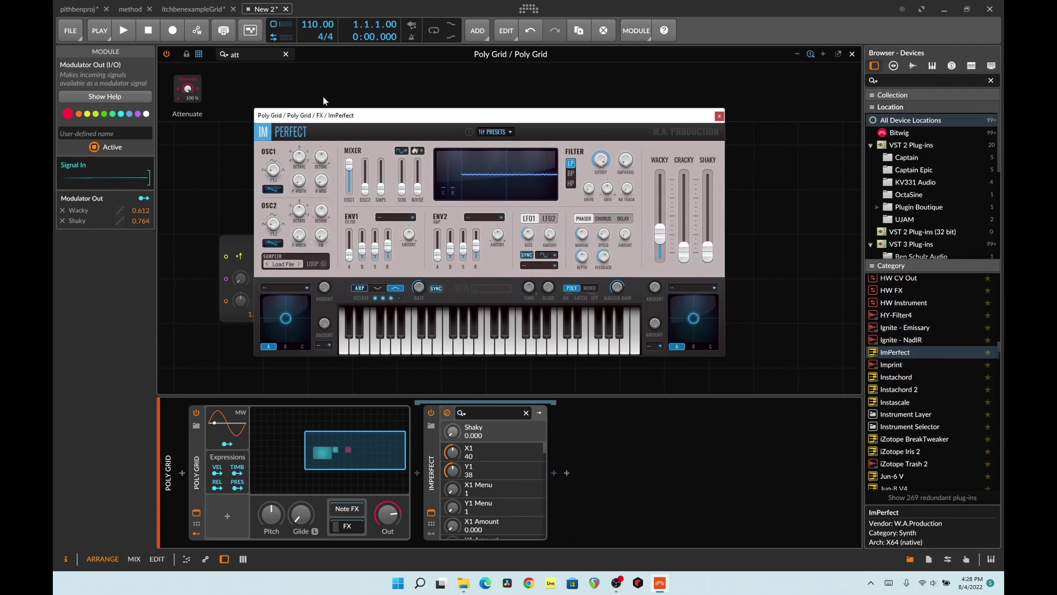
Uncover the grid patch, clear the module search and browse the Mix modules.
{"action": "left_click_drag", "start_coordinate": [405, 115], "coordinate": [681, 127]}
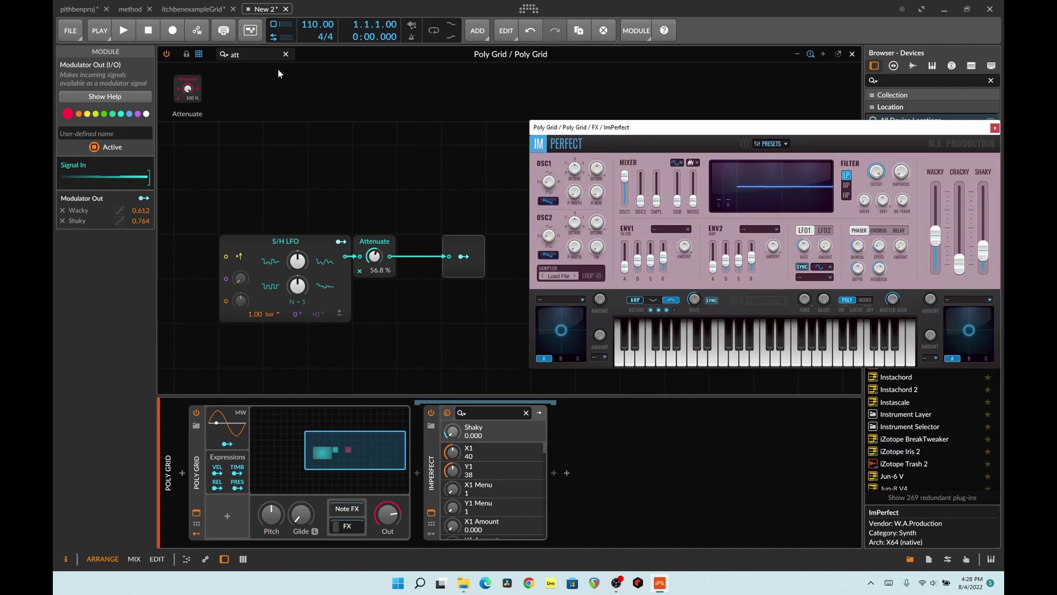
{"action": "left_click", "coordinate": [286, 53]}
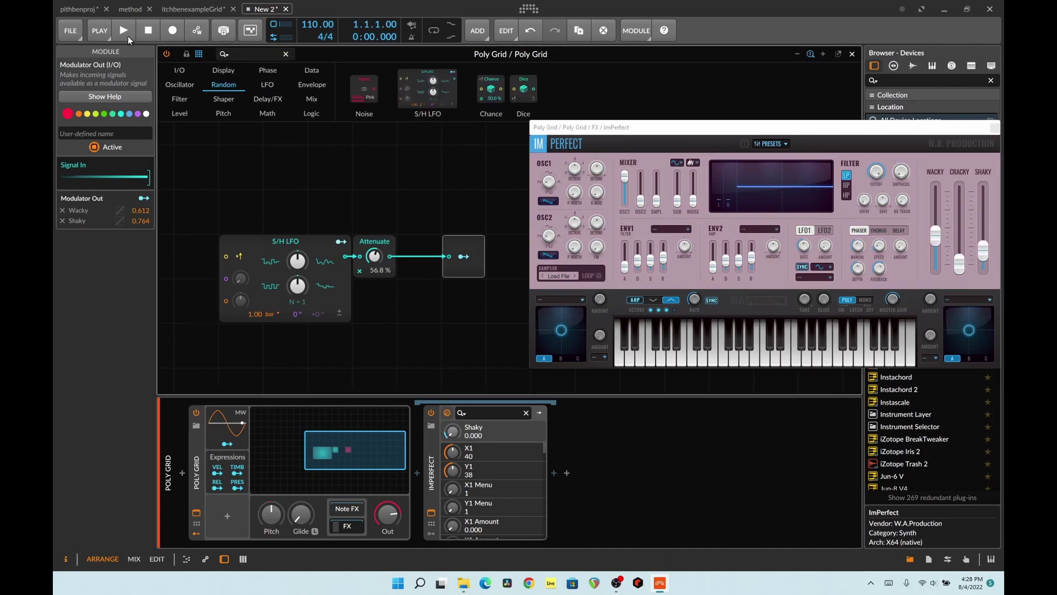
{"action": "left_click", "coordinate": [315, 101]}
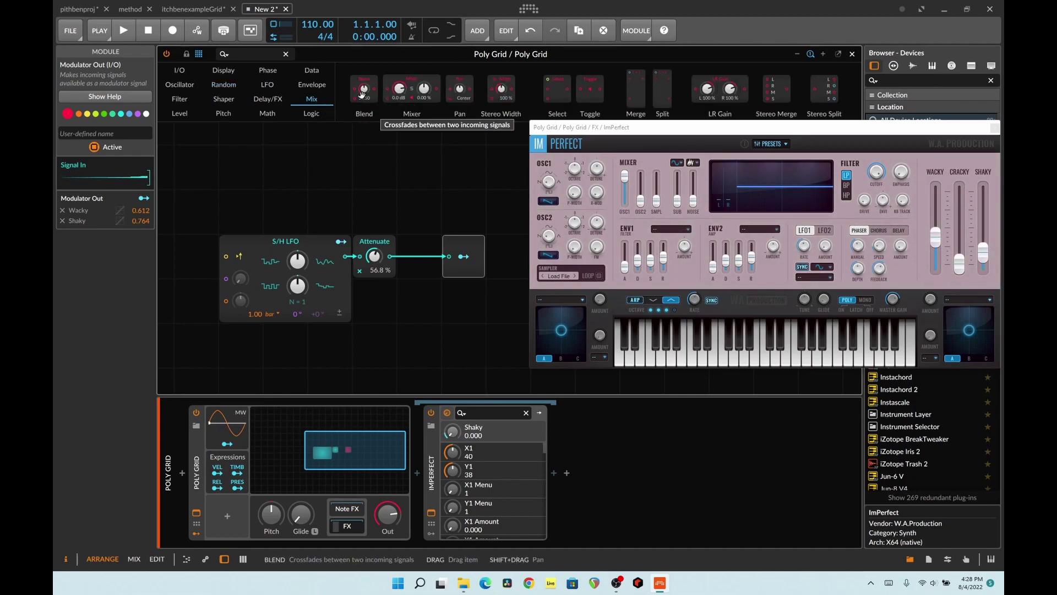